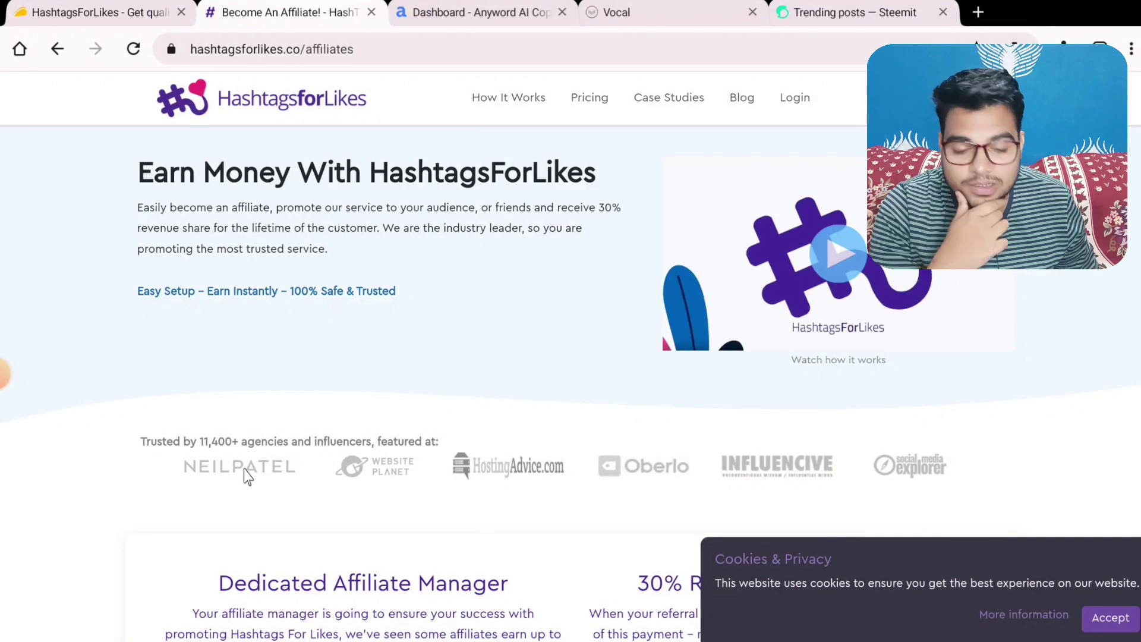
Step: Open the affiliate sign-up form from the HashtagsForLikes affiliate program page
{"action": "scroll", "coordinate": [499, 320], "scroll_direction": "down", "scroll_amount": 2}
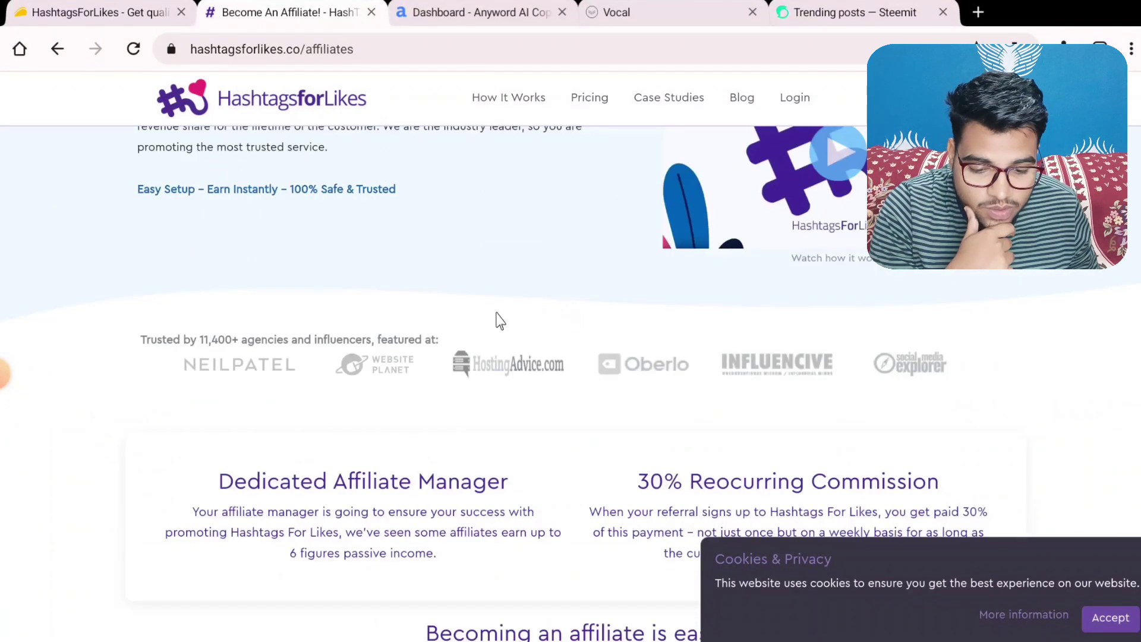
{"action": "scroll", "coordinate": [342, 322], "scroll_direction": "up", "scroll_amount": 2}
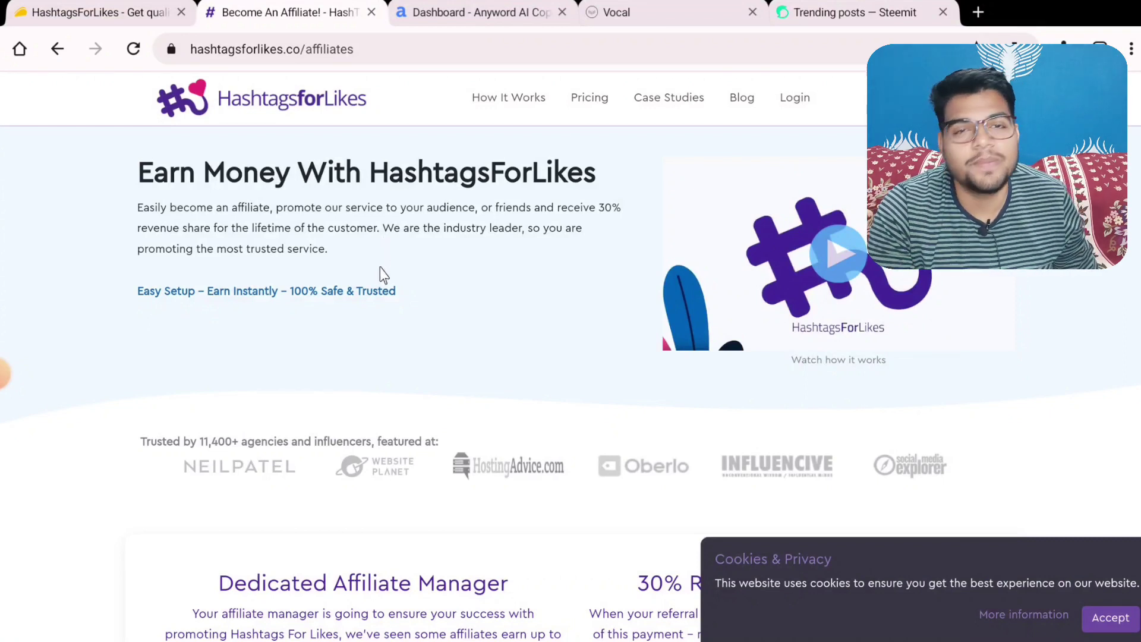
{"action": "scroll", "coordinate": [381, 274], "scroll_direction": "down", "scroll_amount": 6}
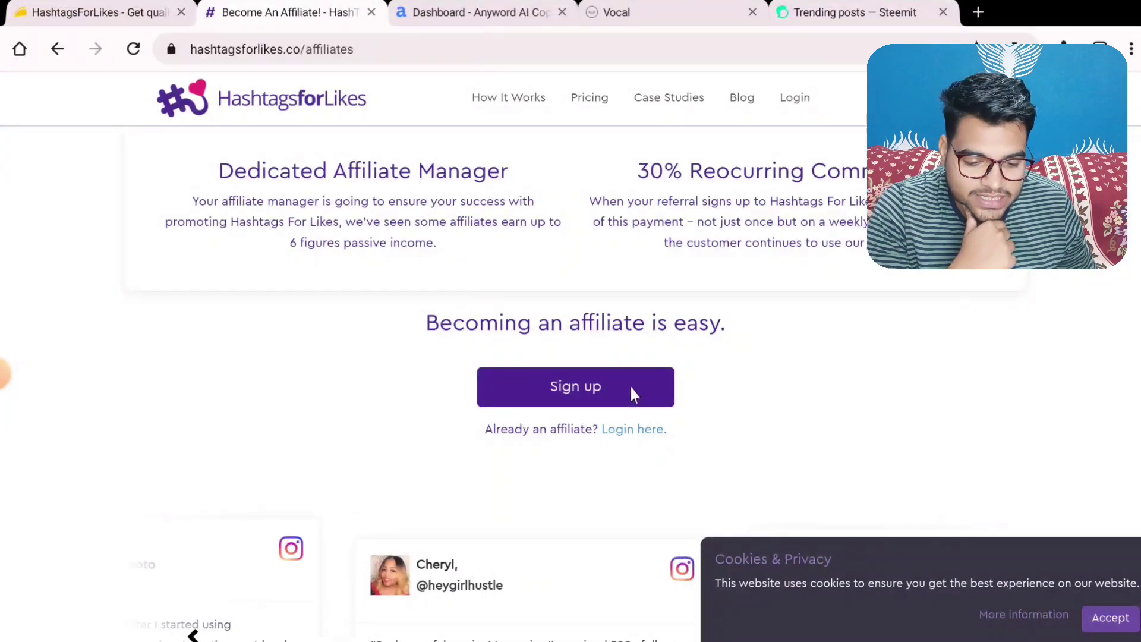
{"action": "left_click", "coordinate": [632, 394]}
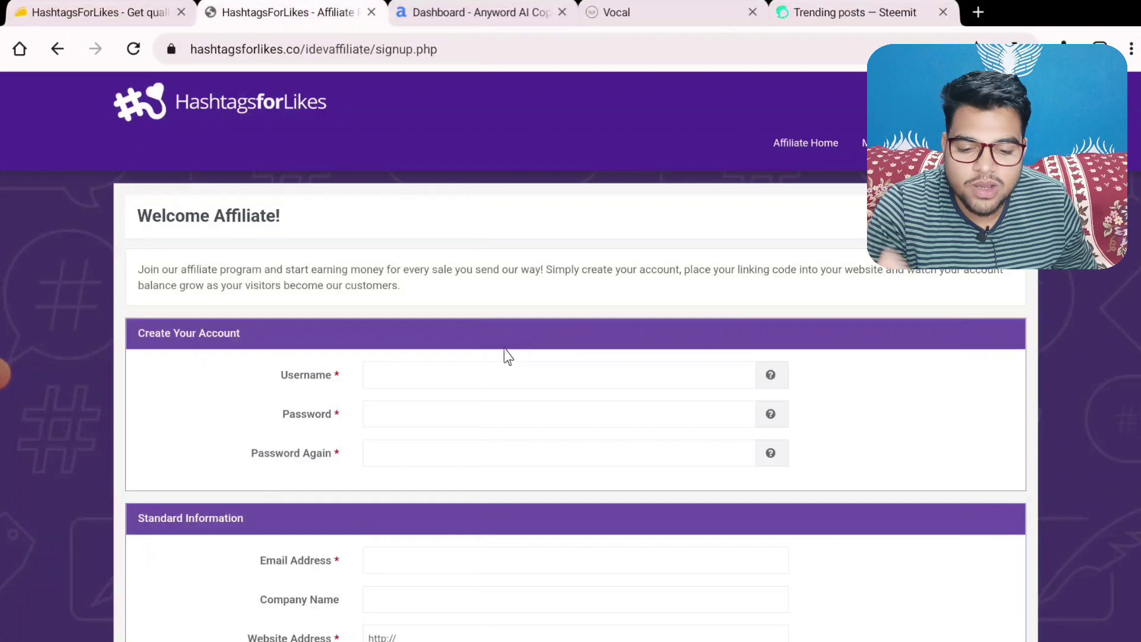
Step: Review the account, standard and personal information fields of the sign-up form, and the options for earning commissions
{"action": "scroll", "coordinate": [506, 355], "scroll_direction": "down", "scroll_amount": 2}
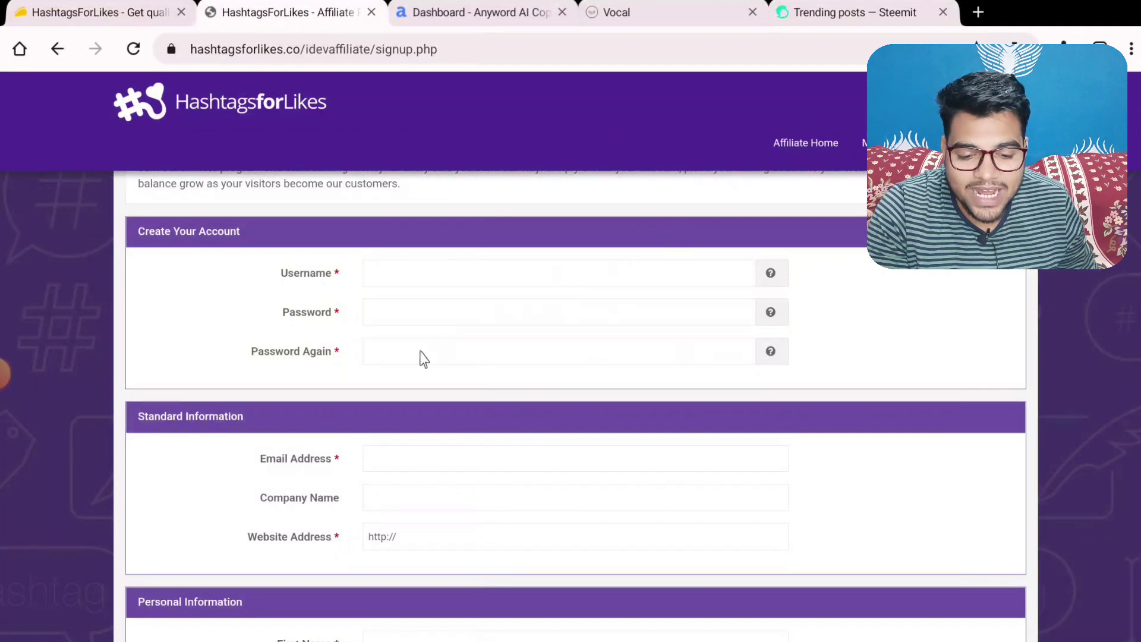
{"action": "scroll", "coordinate": [505, 377], "scroll_direction": "down", "scroll_amount": 3}
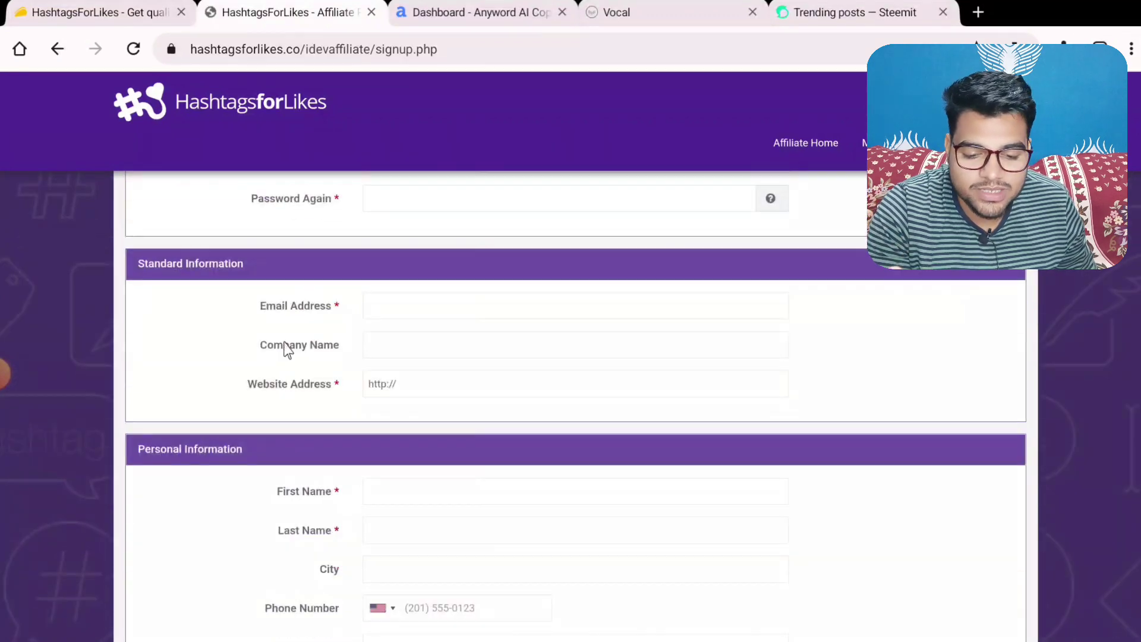
{"action": "scroll", "coordinate": [416, 350], "scroll_direction": "down", "scroll_amount": 2}
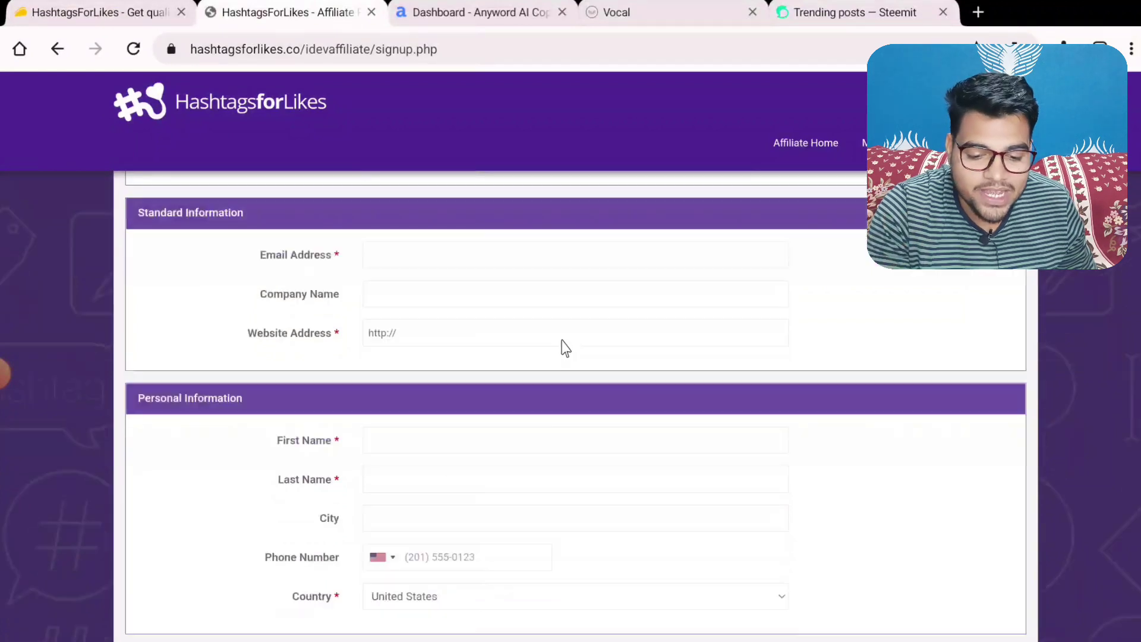
{"action": "scroll", "coordinate": [442, 293], "scroll_direction": "down", "scroll_amount": 2}
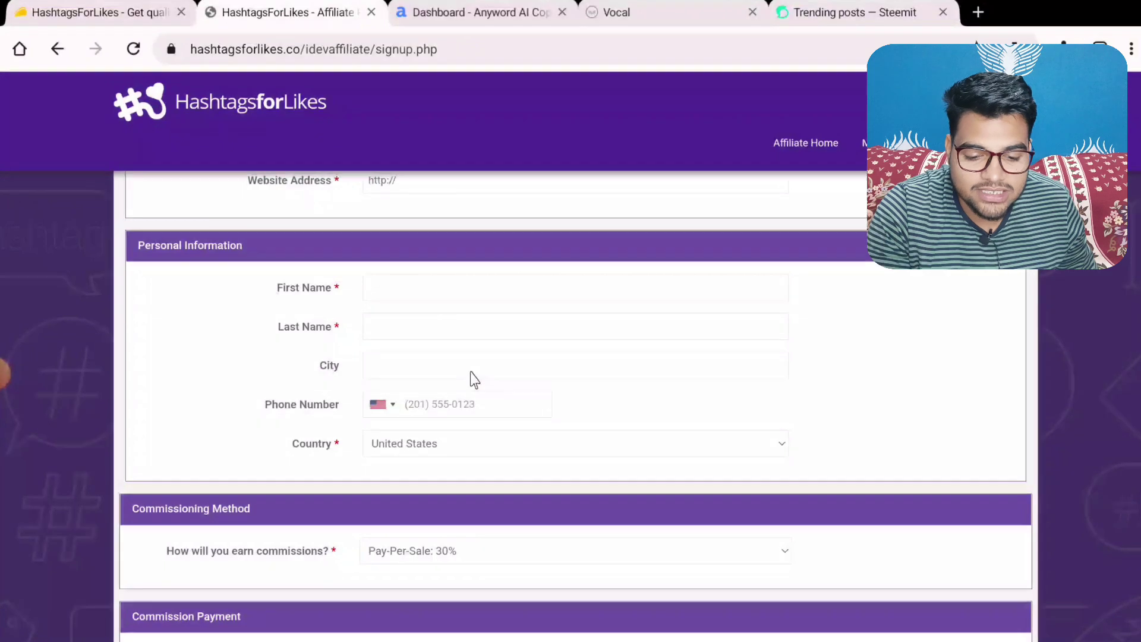
{"action": "scroll", "coordinate": [264, 358], "scroll_direction": "down", "scroll_amount": 3}
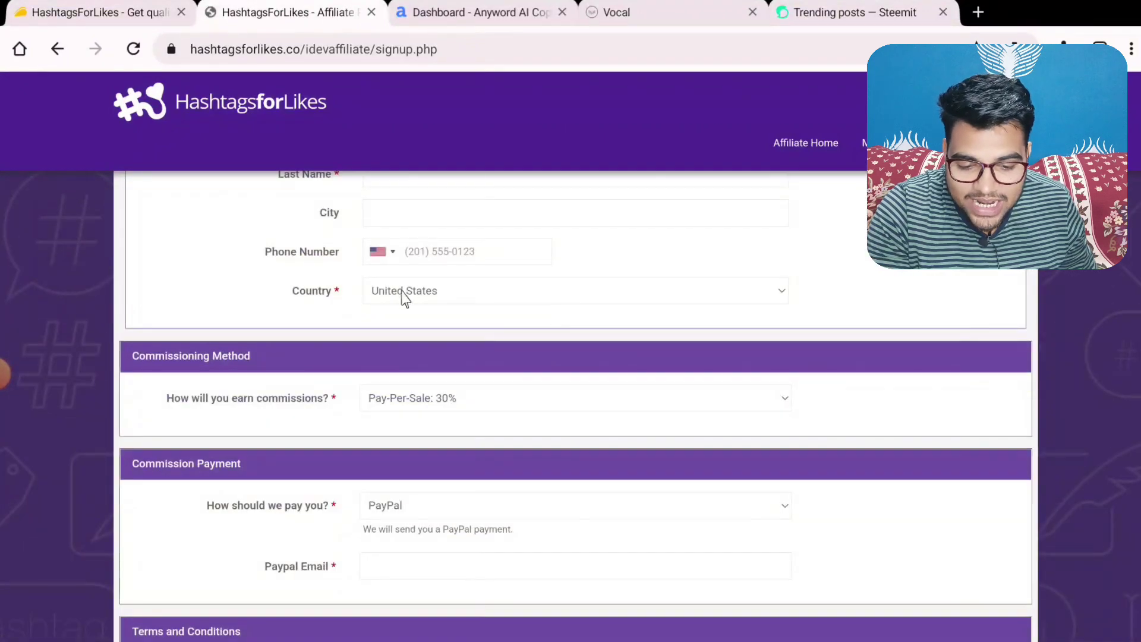
{"action": "scroll", "coordinate": [509, 389], "scroll_direction": "down", "scroll_amount": 1}
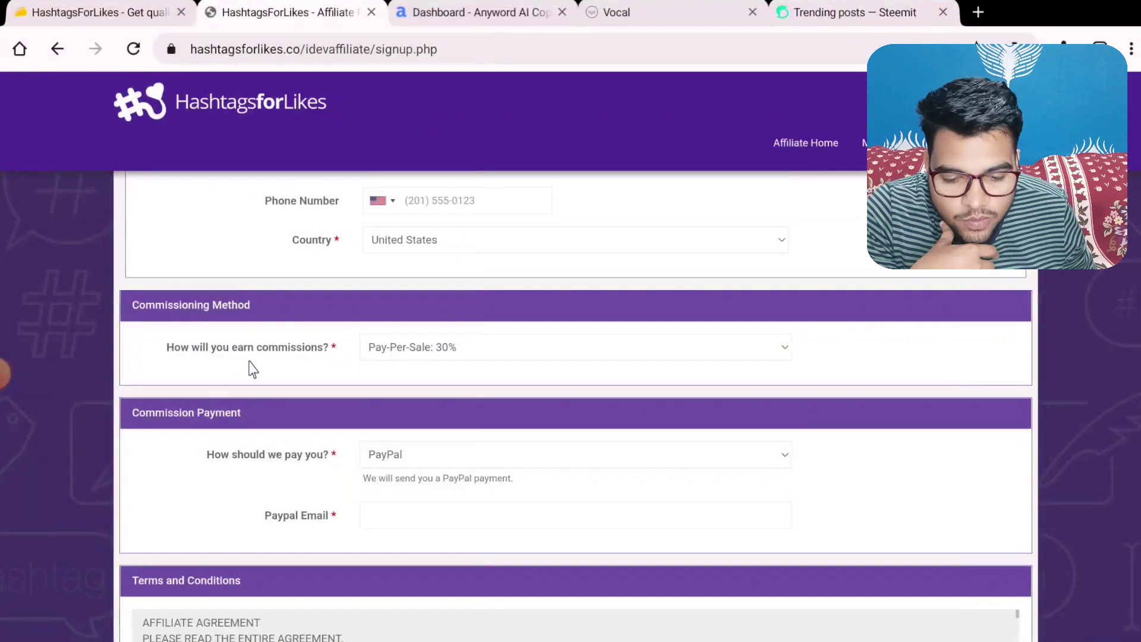
{"action": "left_click", "coordinate": [472, 356]}
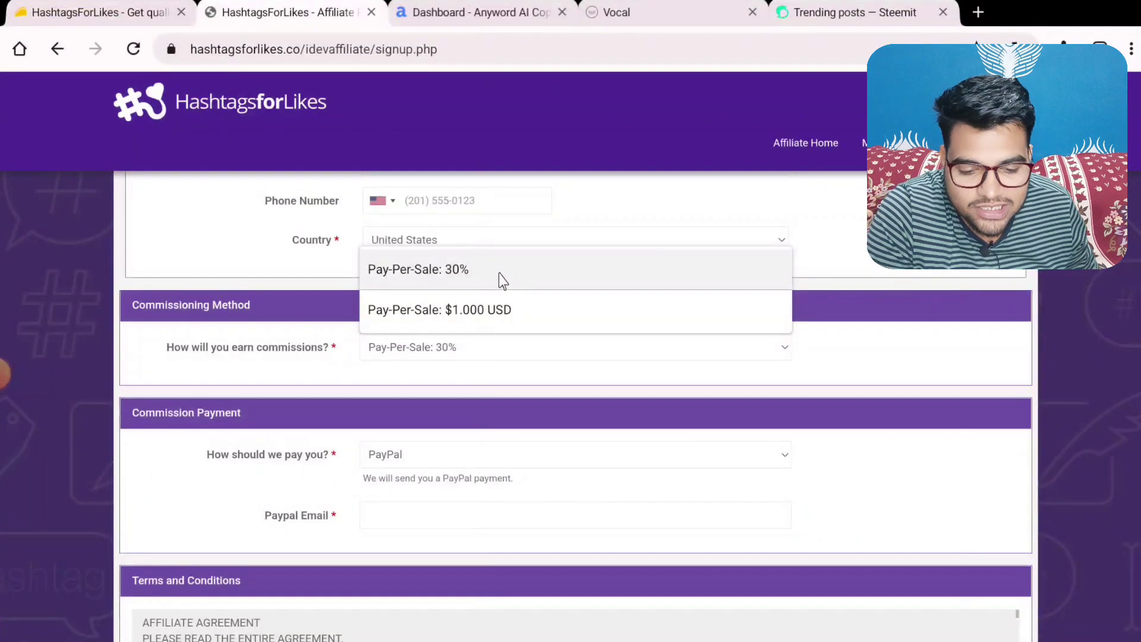
{"action": "scroll", "coordinate": [466, 372], "scroll_direction": "down", "scroll_amount": 3}
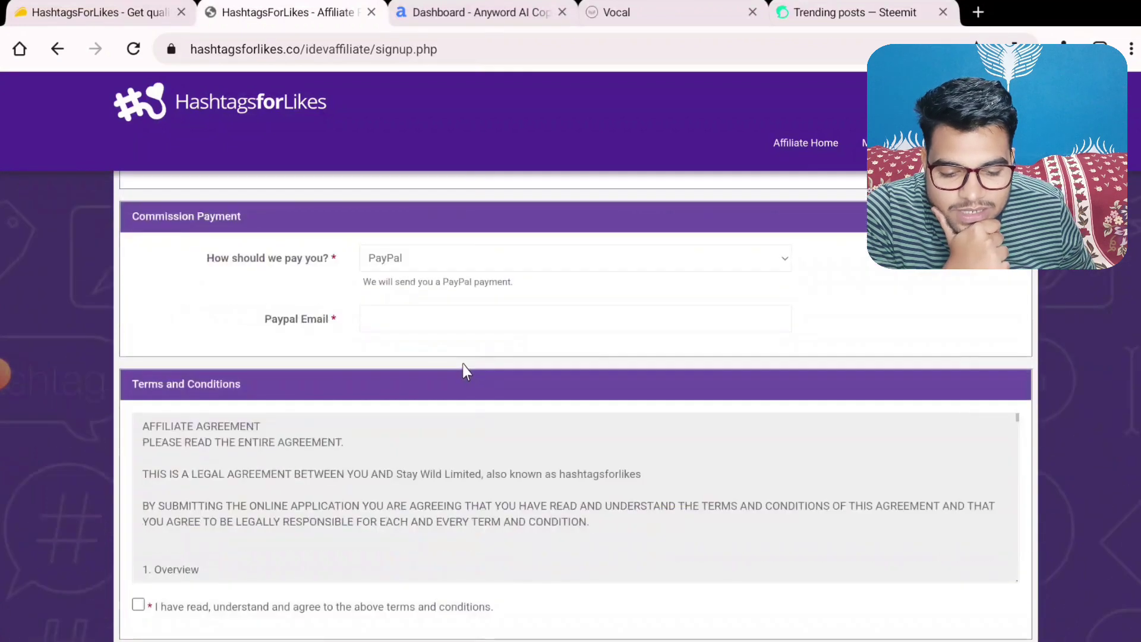
Step: Try Wire Transfer as the commission payment method and return to PayPal
{"action": "left_click", "coordinate": [423, 266]}
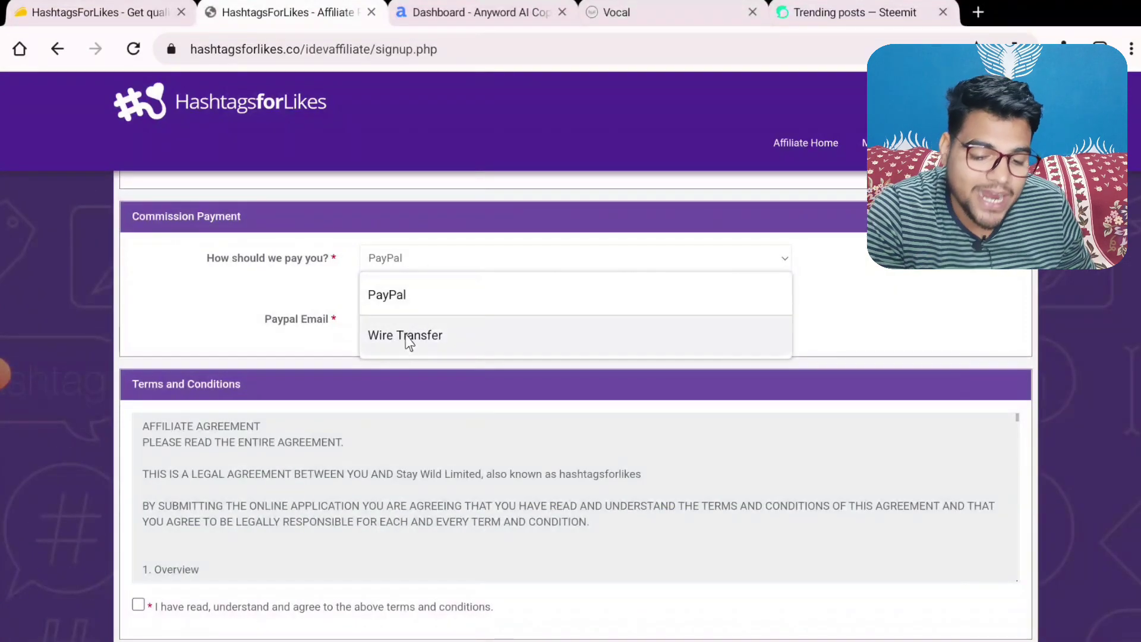
{"action": "left_click", "coordinate": [408, 342]}
{"action": "left_click", "coordinate": [425, 260]}
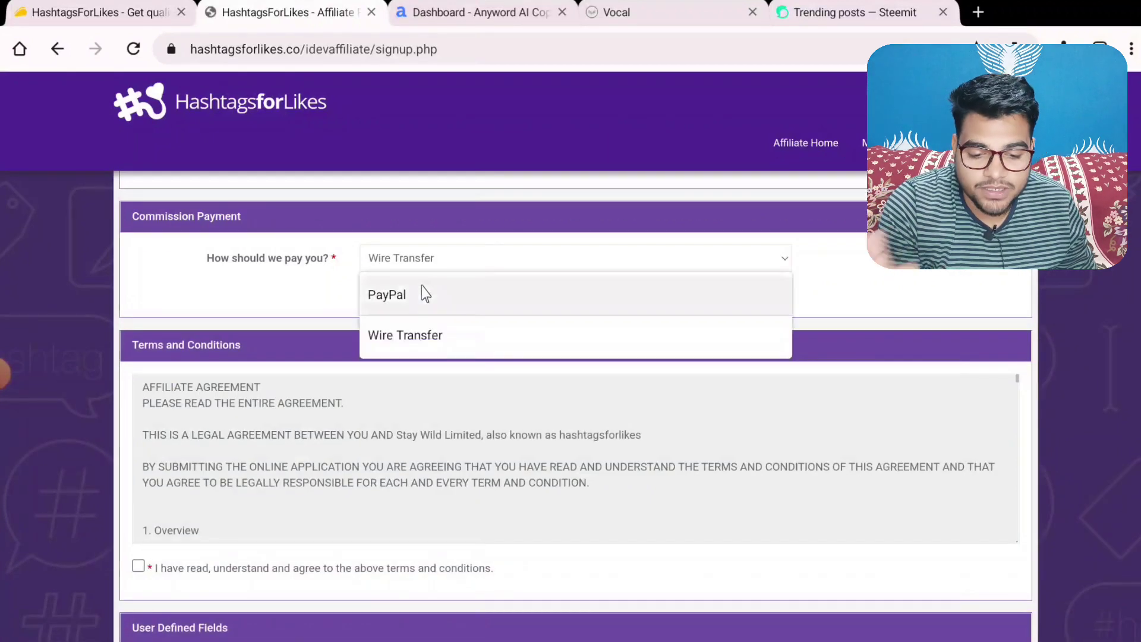
{"action": "left_click", "coordinate": [426, 293]}
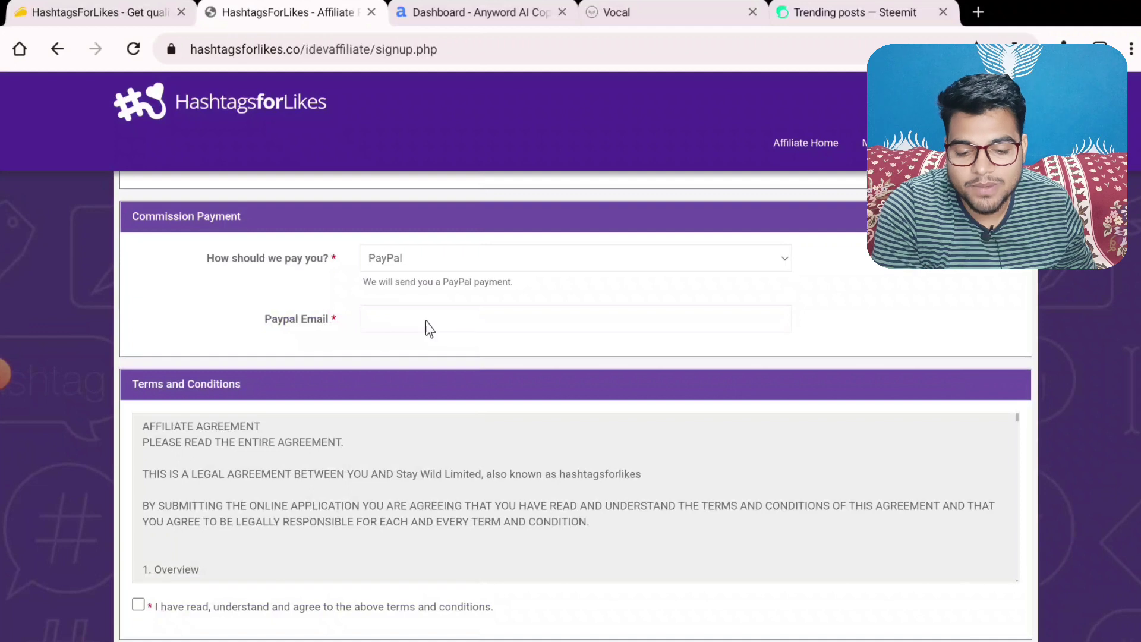
Step: Examine the rest of the sign-up form: PayPal email, terms and conditions, social media fields and account verification
{"action": "left_click", "coordinate": [428, 327]}
{"action": "left_click", "coordinate": [241, 328]}
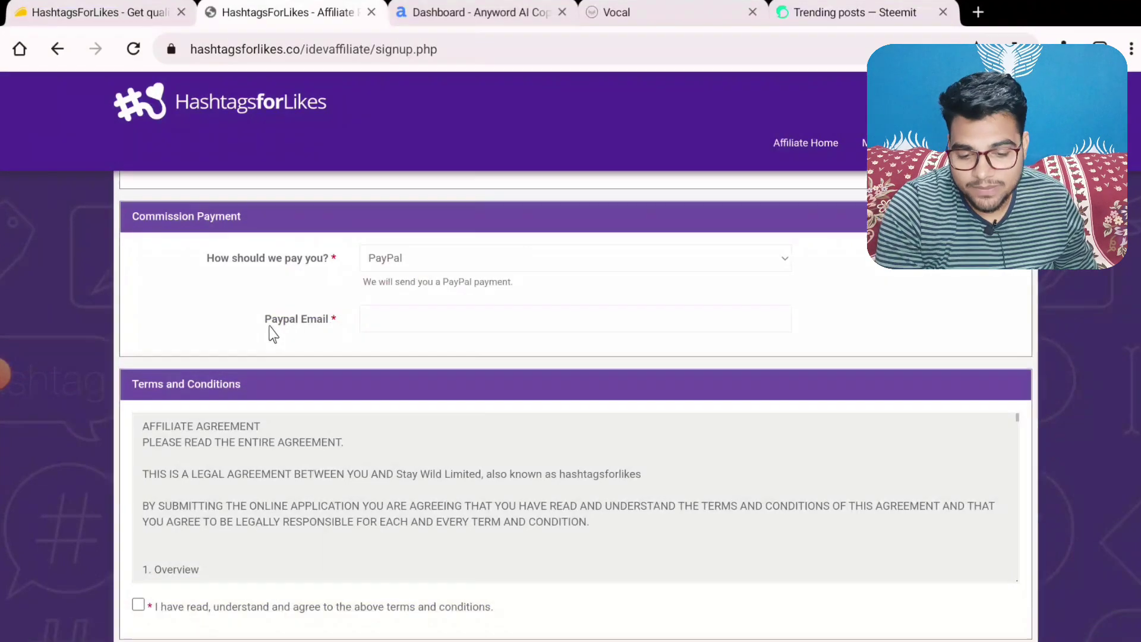
{"action": "scroll", "coordinate": [272, 334], "scroll_direction": "down", "scroll_amount": 2}
{"action": "scroll", "coordinate": [371, 232], "scroll_direction": "up", "scroll_amount": 2}
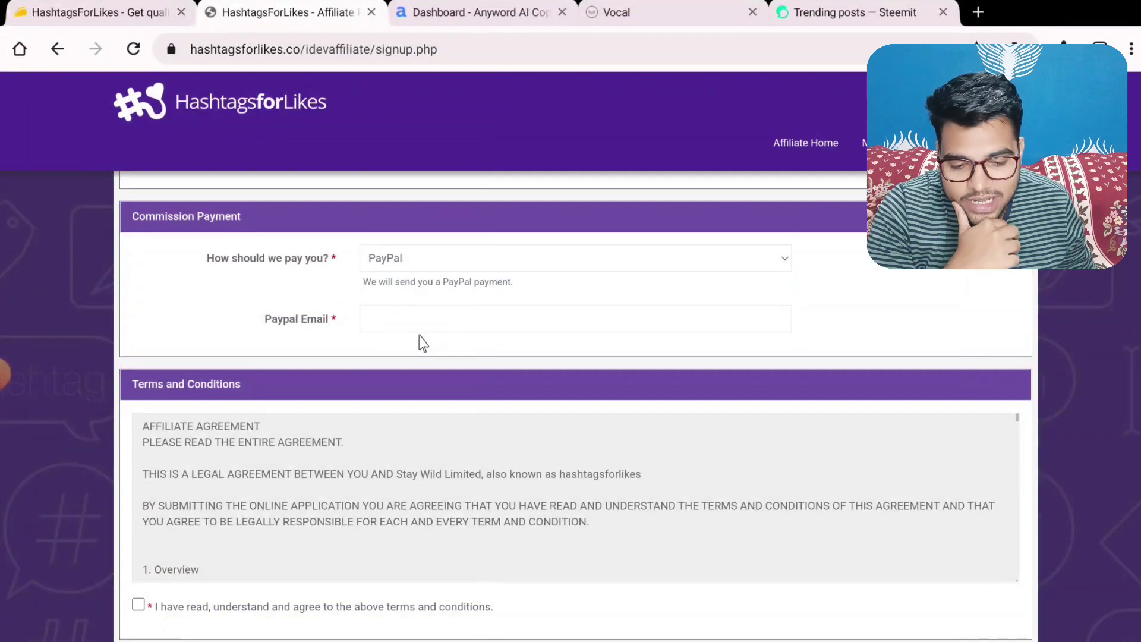
{"action": "scroll", "coordinate": [303, 327], "scroll_direction": "down", "scroll_amount": 2}
{"action": "left_click", "coordinate": [450, 227]}
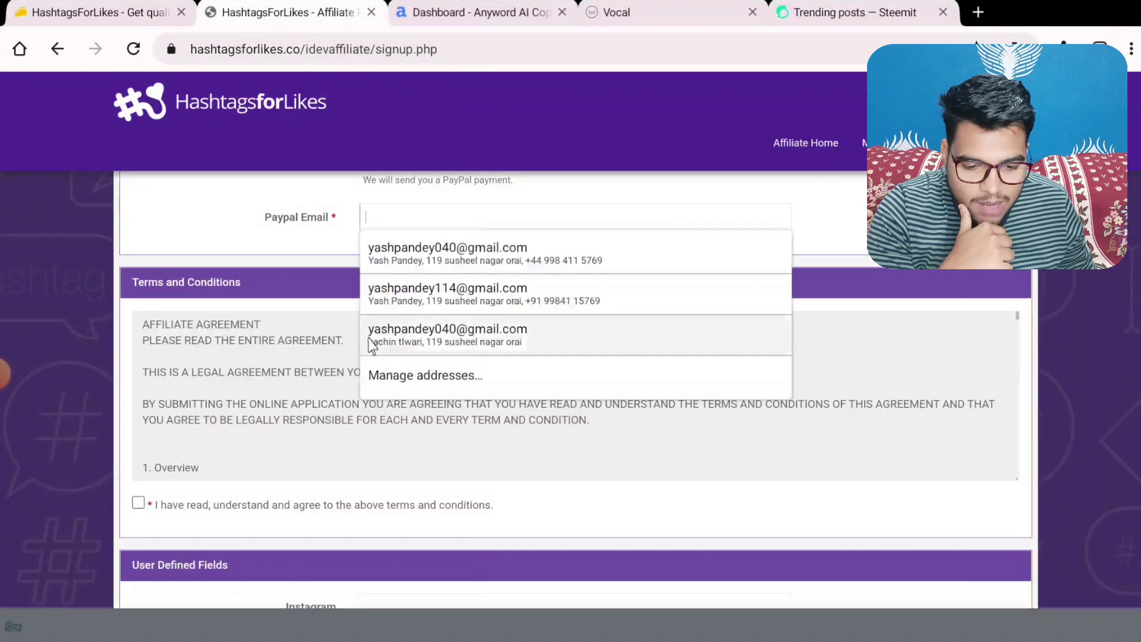
{"action": "left_click", "coordinate": [249, 241]}
{"action": "scroll", "coordinate": [305, 307], "scroll_direction": "down", "scroll_amount": 7}
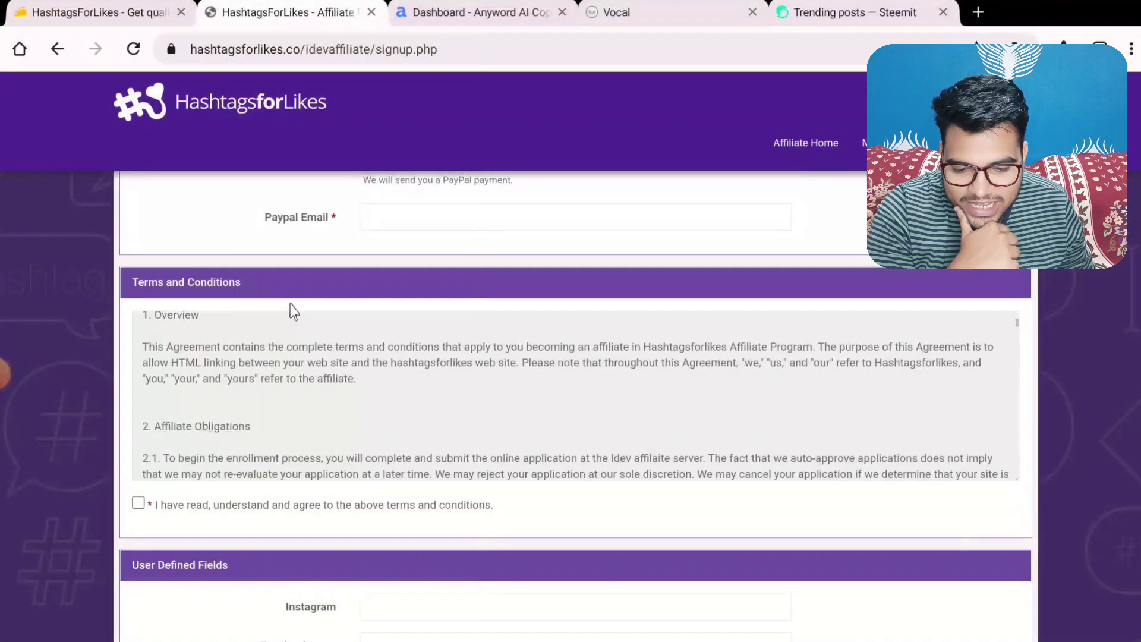
{"action": "scroll", "coordinate": [282, 319], "scroll_direction": "down", "scroll_amount": 20}
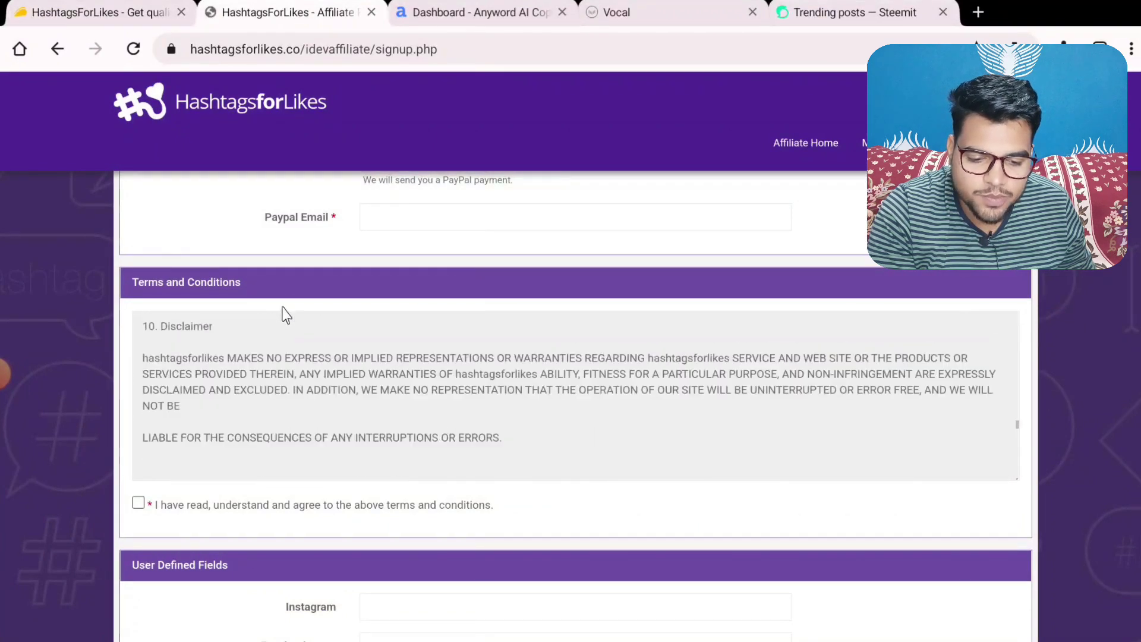
{"action": "scroll", "coordinate": [309, 331], "scroll_direction": "down", "scroll_amount": 8}
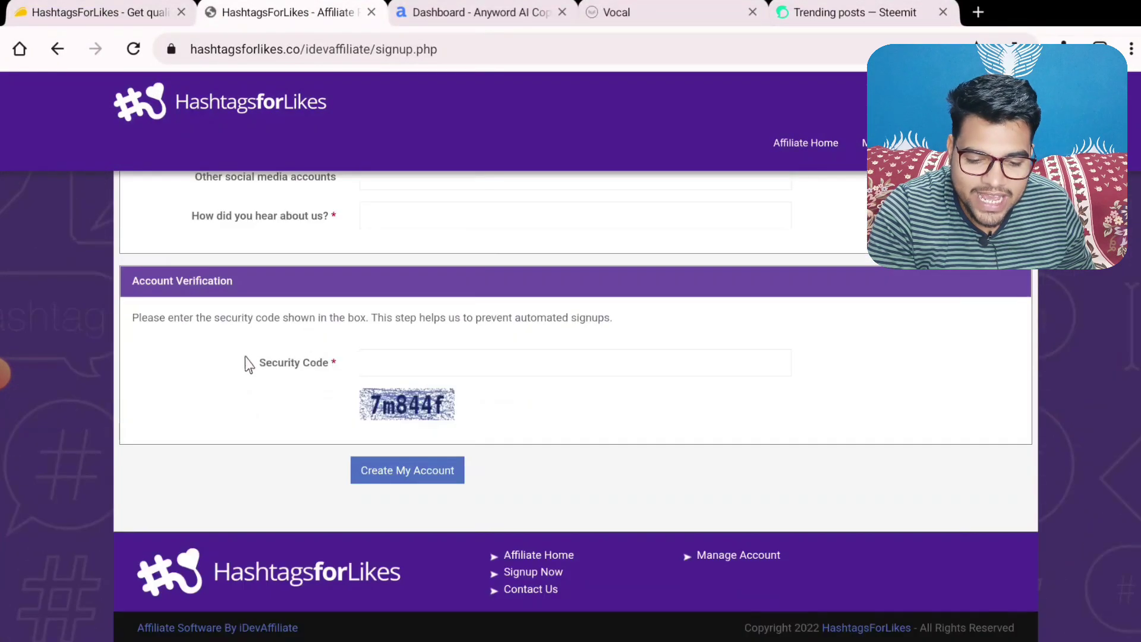
{"action": "scroll", "coordinate": [375, 315], "scroll_direction": "up", "scroll_amount": 2}
{"action": "scroll", "coordinate": [204, 330], "scroll_direction": "up", "scroll_amount": 3}
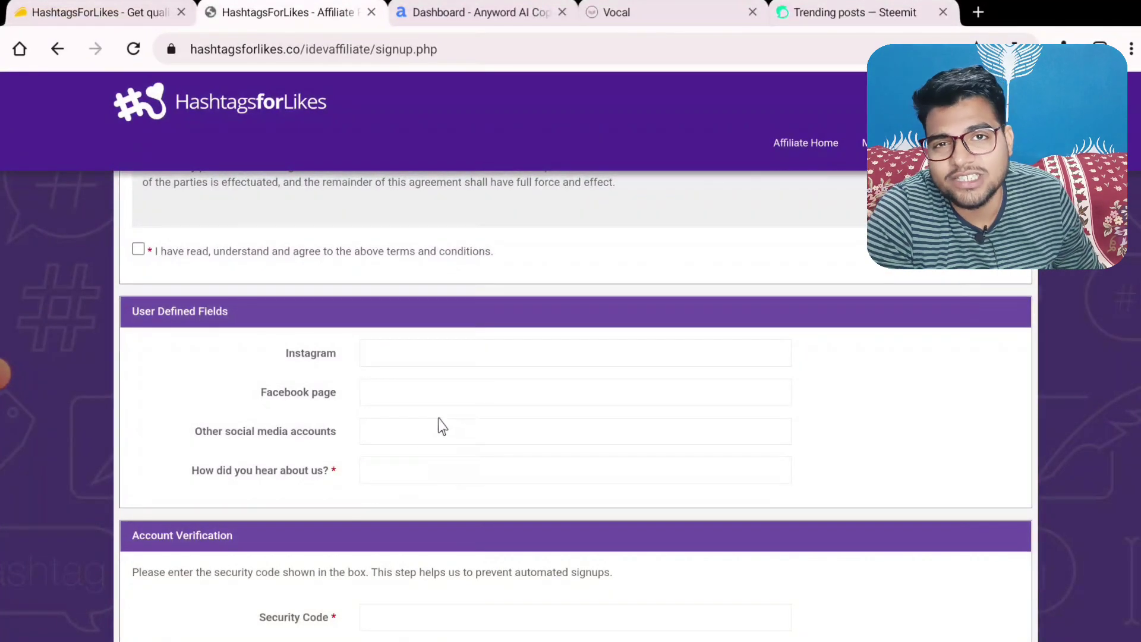
{"action": "scroll", "coordinate": [356, 502], "scroll_direction": "down", "scroll_amount": 3}
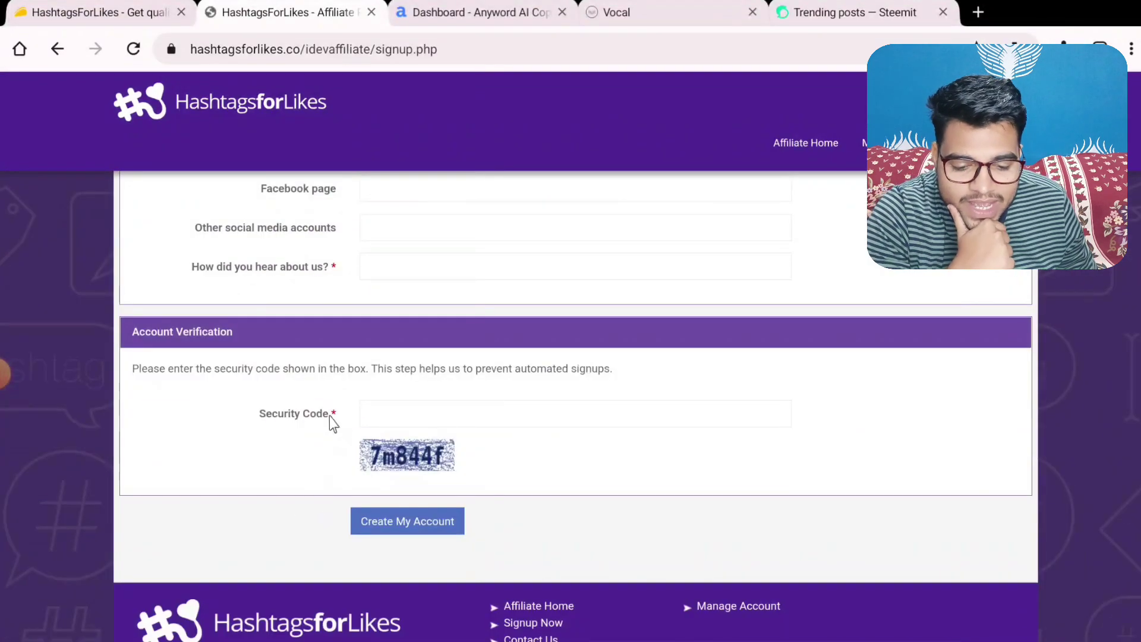
{"action": "scroll", "coordinate": [377, 508], "scroll_direction": "down", "scroll_amount": 1}
{"action": "scroll", "coordinate": [346, 488], "scroll_direction": "up", "scroll_amount": 15}
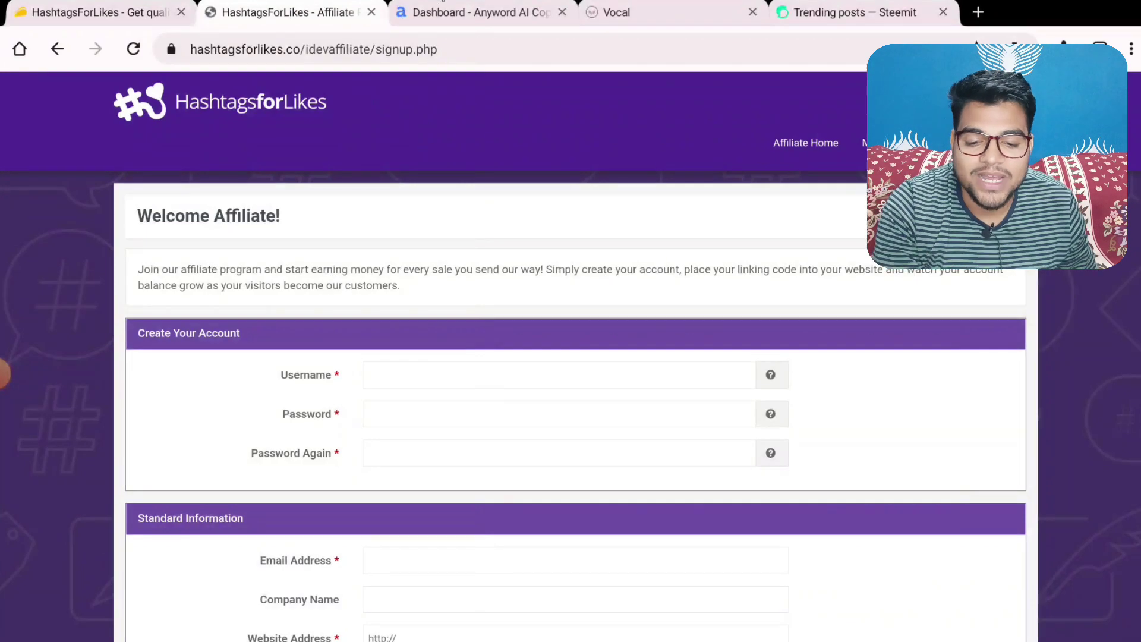
Step: Switch to Anyword and create a new blog post project with the Blog Wizard
{"action": "left_click", "coordinate": [494, 9]}
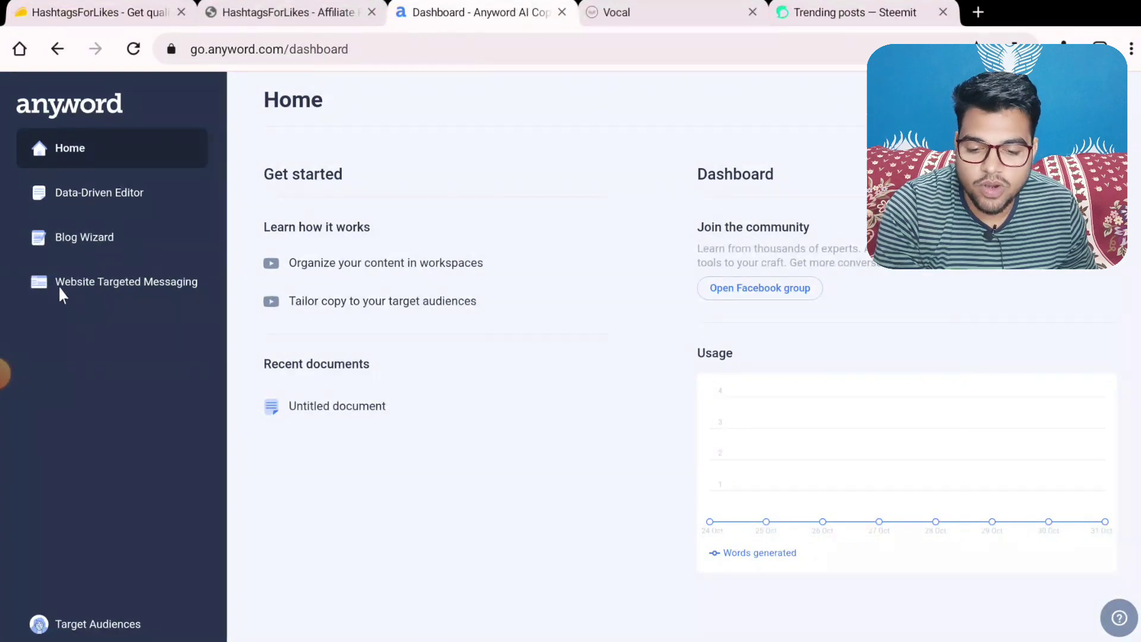
{"action": "left_click", "coordinate": [84, 236]}
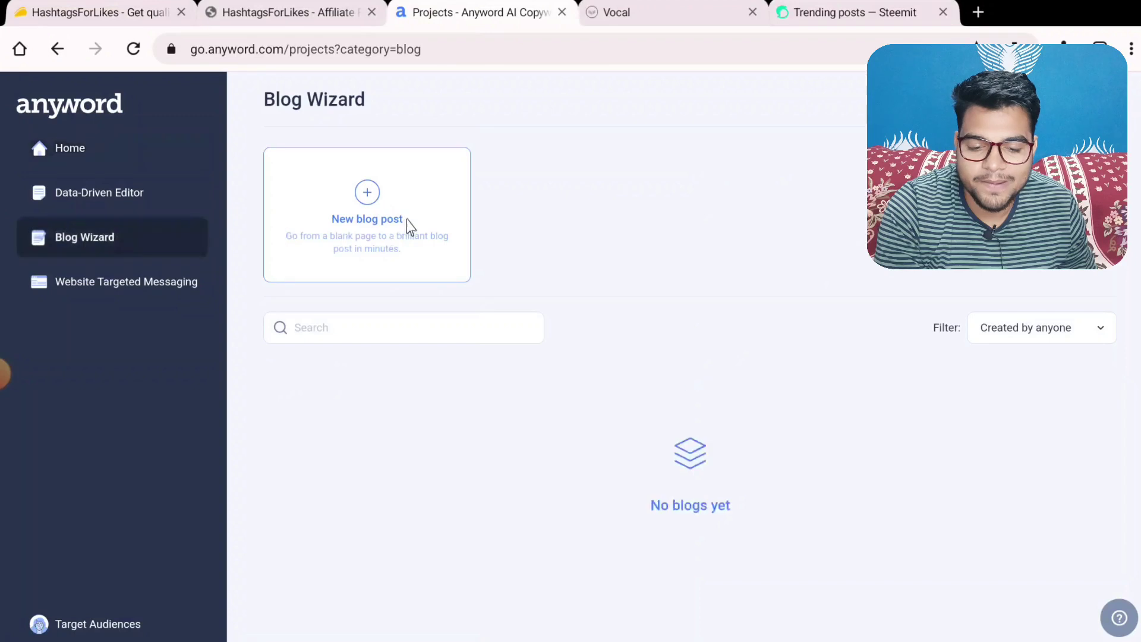
{"action": "left_click", "coordinate": [369, 195]}
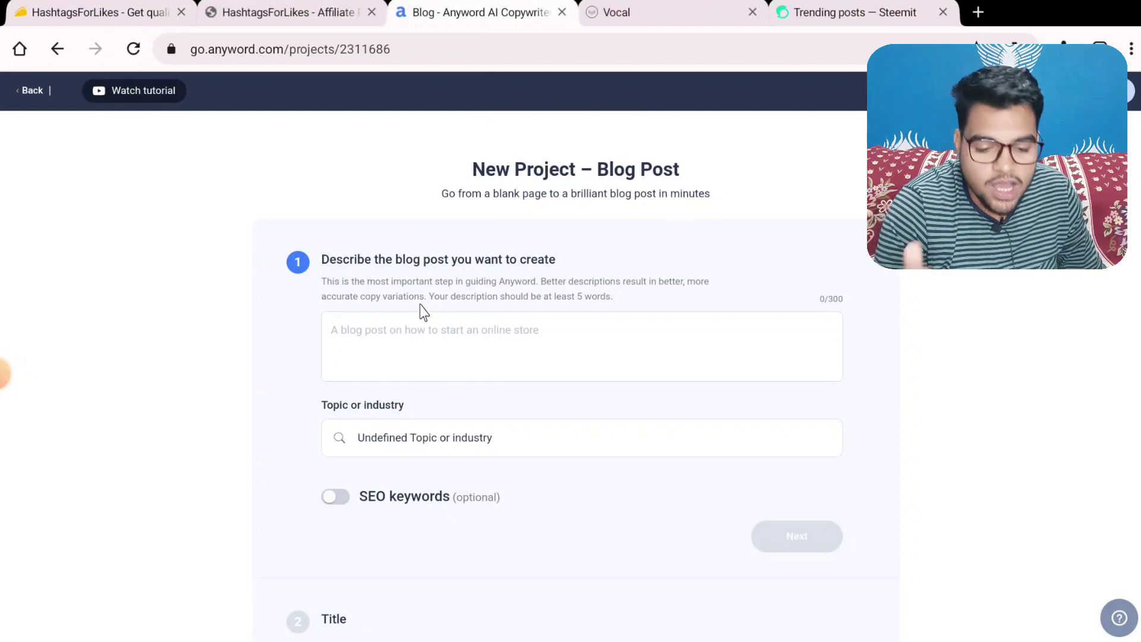
Step: Describe the blog post as "5 TIPS TO GET INSTAGRAM LIKES" and proceed to the title suggestions
{"action": "scroll", "coordinate": [423, 310], "scroll_direction": "down", "scroll_amount": 2}
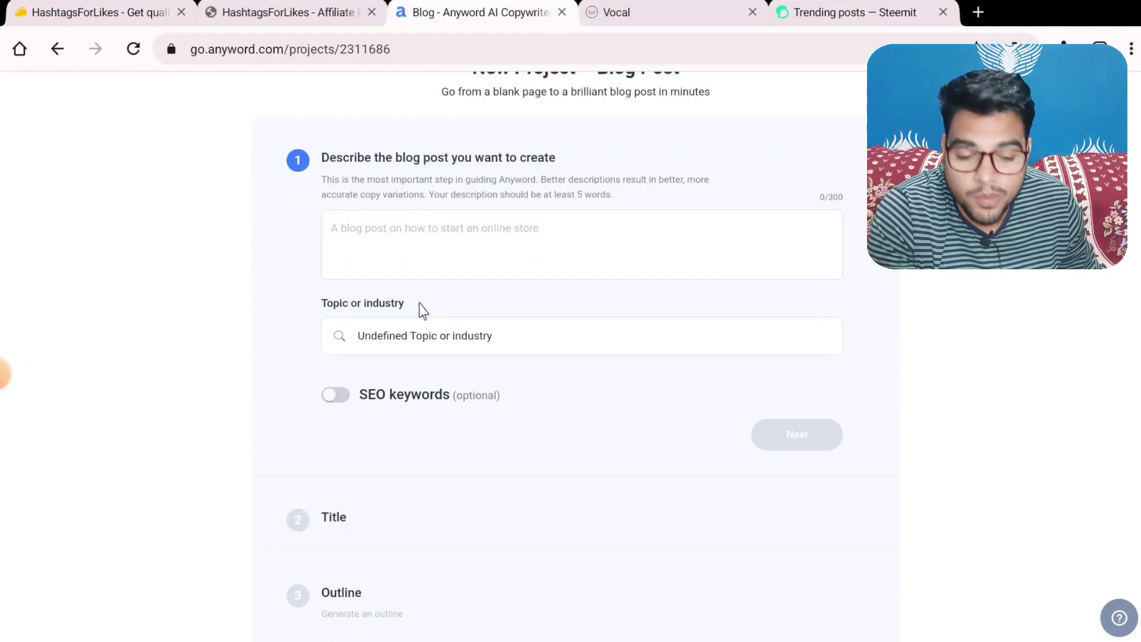
{"action": "left_click", "coordinate": [430, 248]}
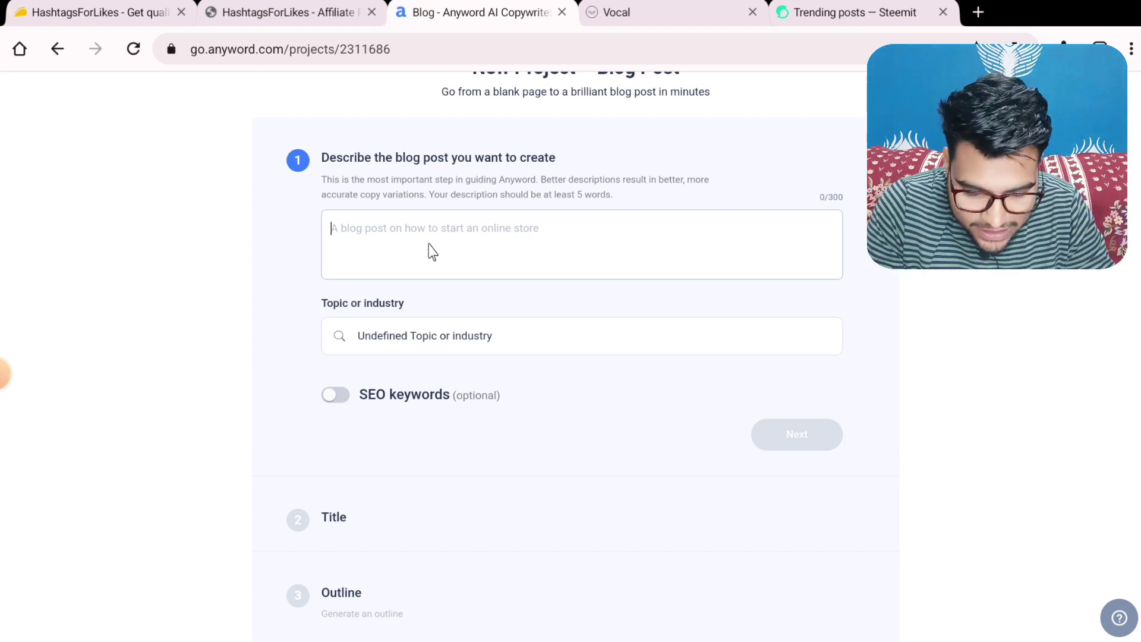
{"action": "type", "text": "5"}
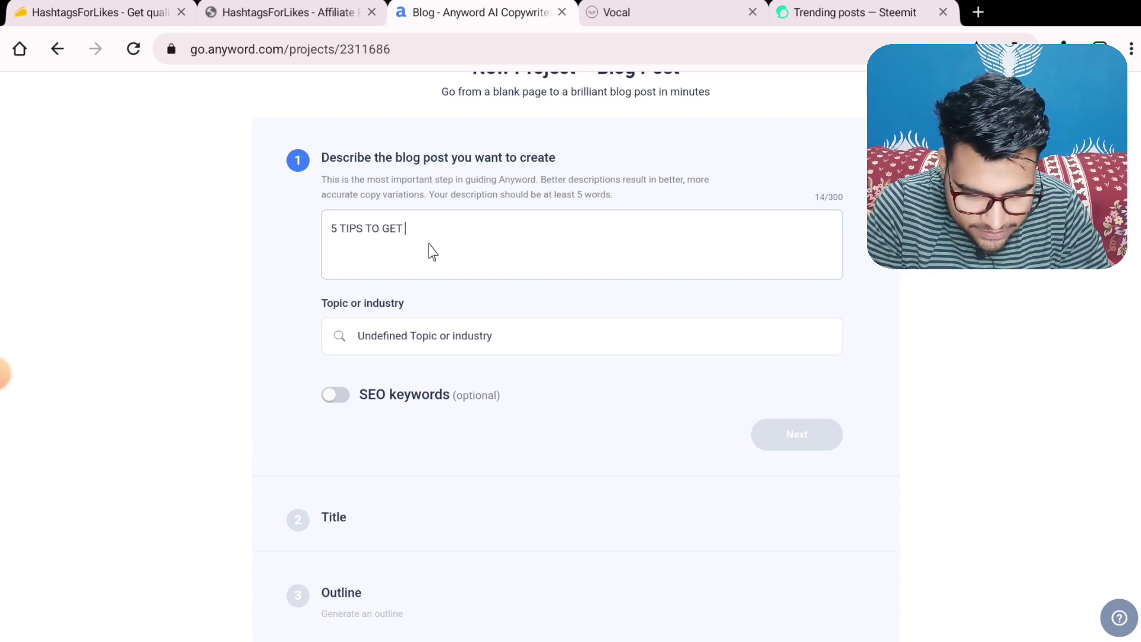
{"action": "type", "text": "TIPS TO GET INSTAGRAM LIKES"}
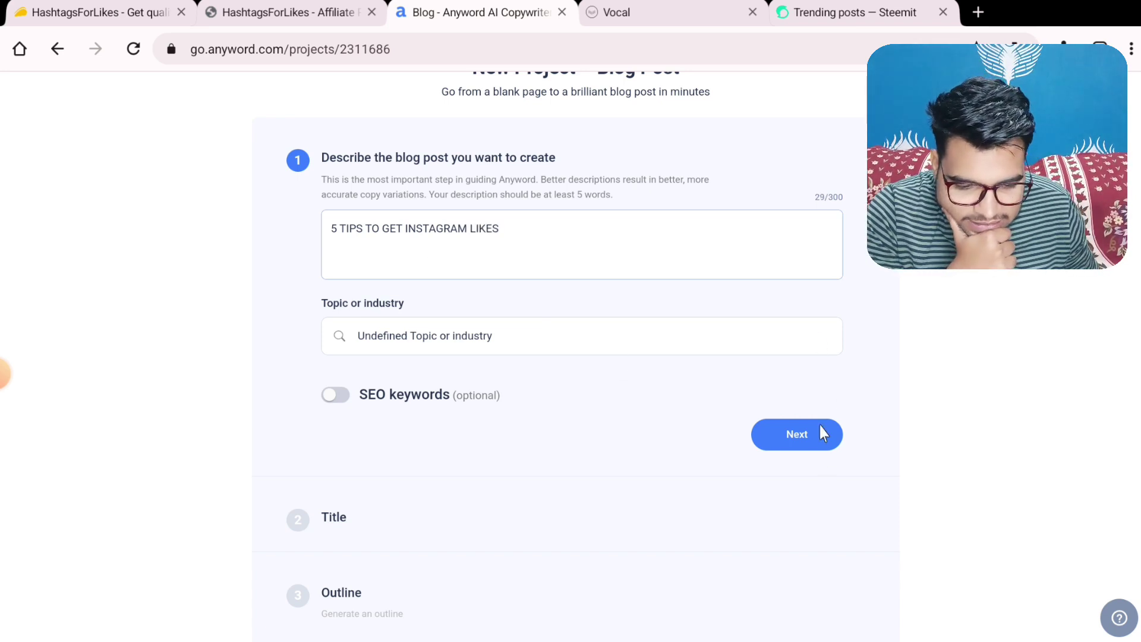
{"action": "left_click", "coordinate": [820, 426]}
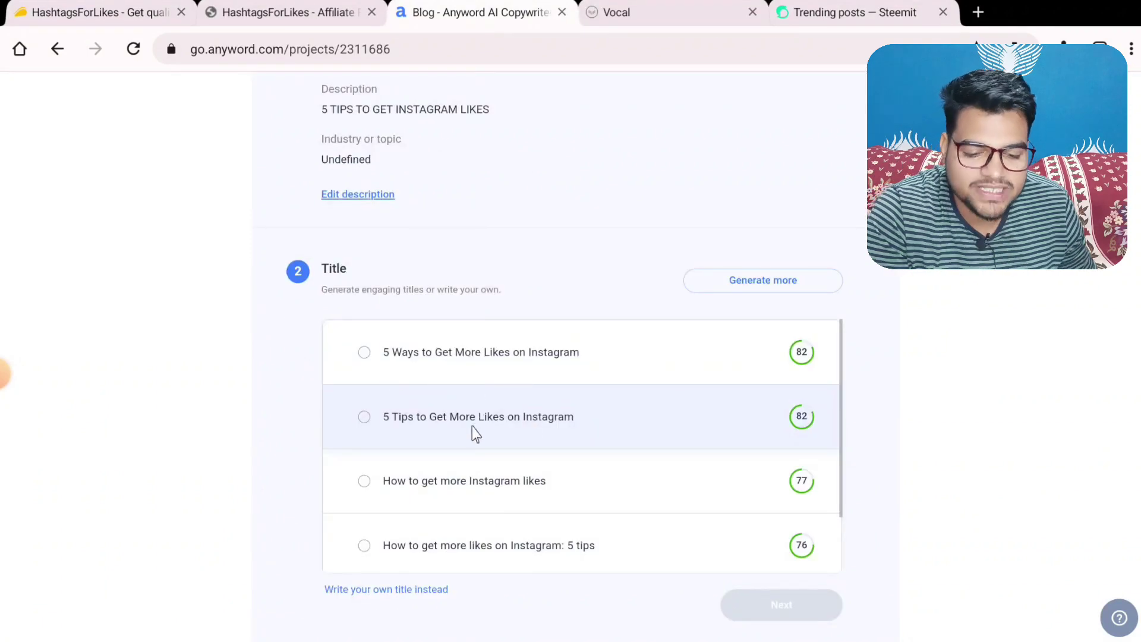
Step: Choose "5 Tips to Get More Likes on Instagram" as the blog post title
{"action": "scroll", "coordinate": [422, 395], "scroll_direction": "down", "scroll_amount": 1}
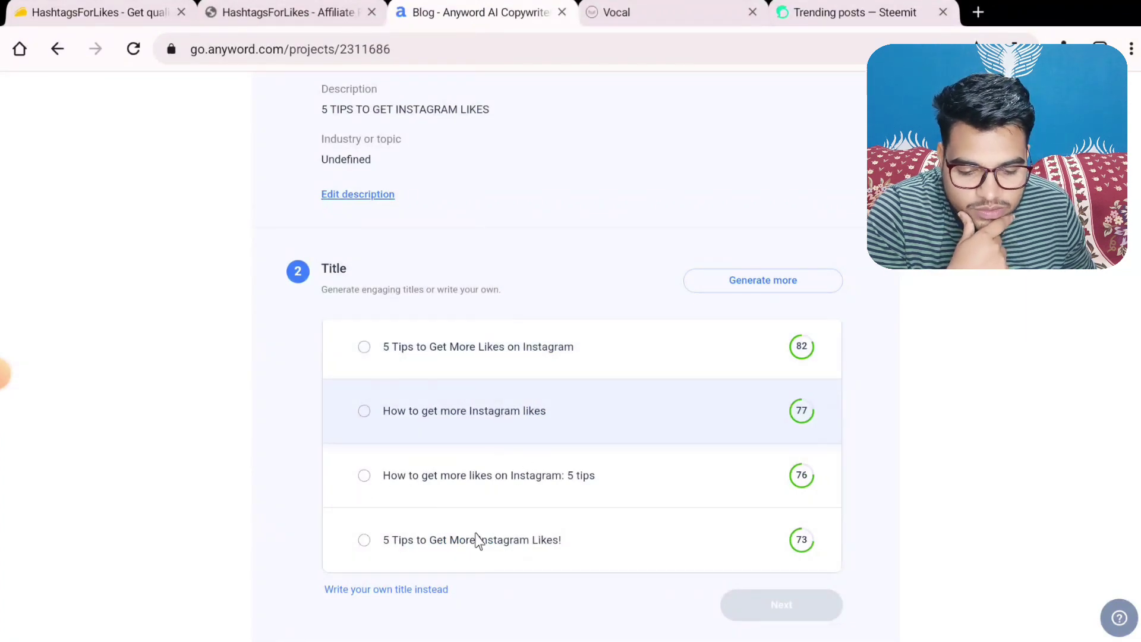
{"action": "scroll", "coordinate": [512, 519], "scroll_direction": "up", "scroll_amount": 2}
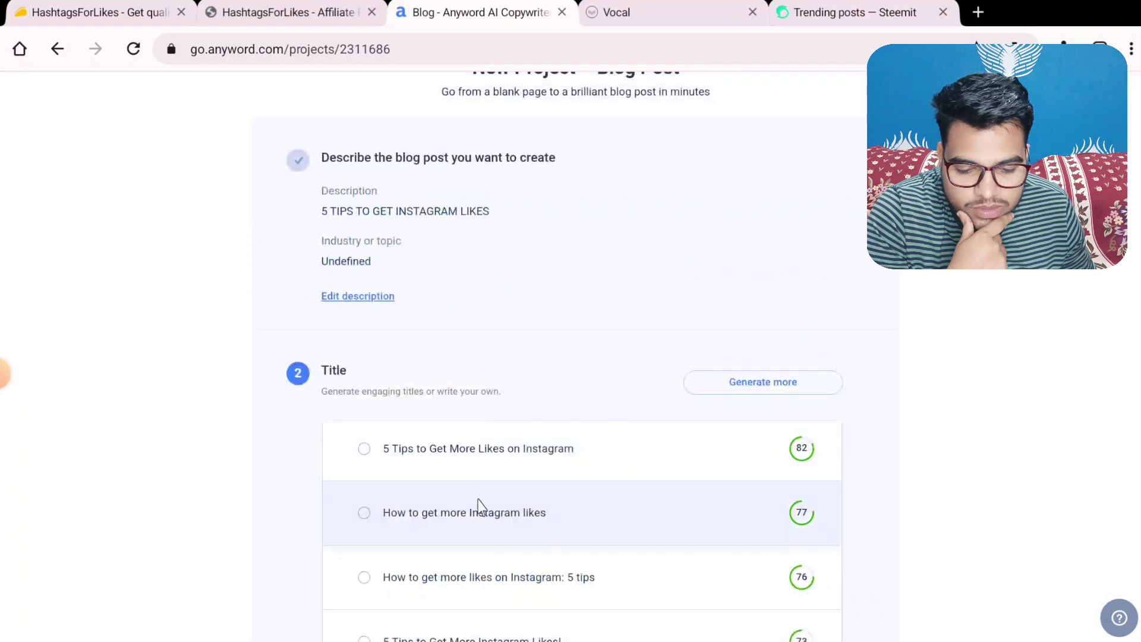
{"action": "left_click", "coordinate": [365, 450]}
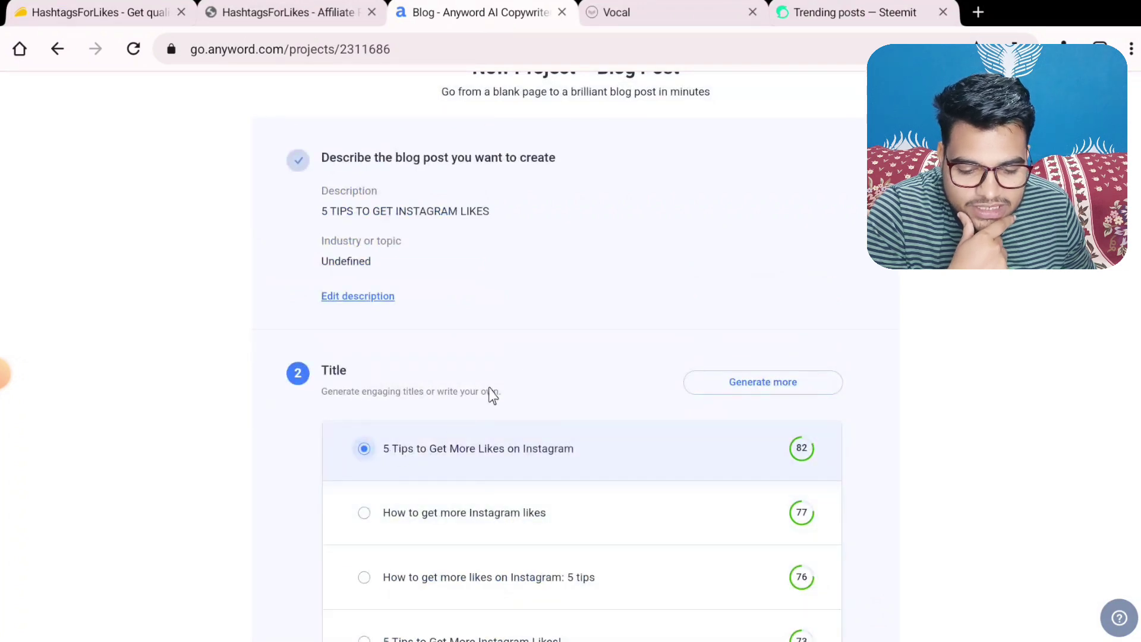
Step: Confirm the title and accept the generated five-section outline running from "Create Quality Content" to "Purchase likes"
{"action": "scroll", "coordinate": [518, 345], "scroll_direction": "down", "scroll_amount": 3}
{"action": "left_click", "coordinate": [778, 508]}
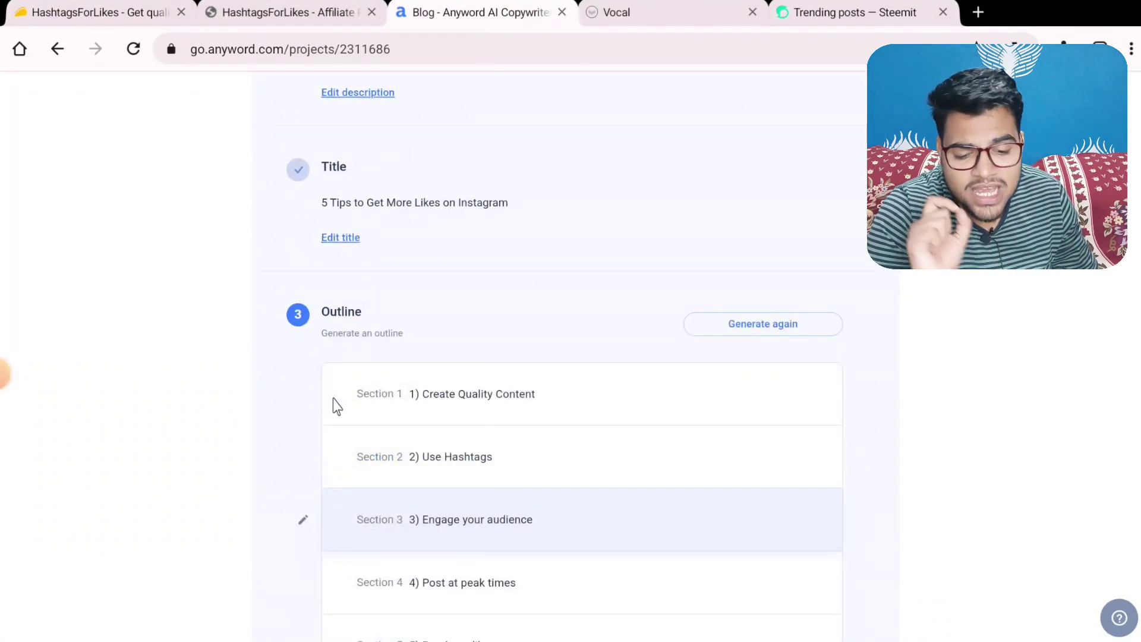
{"action": "scroll", "coordinate": [315, 401], "scroll_direction": "down", "scroll_amount": 2}
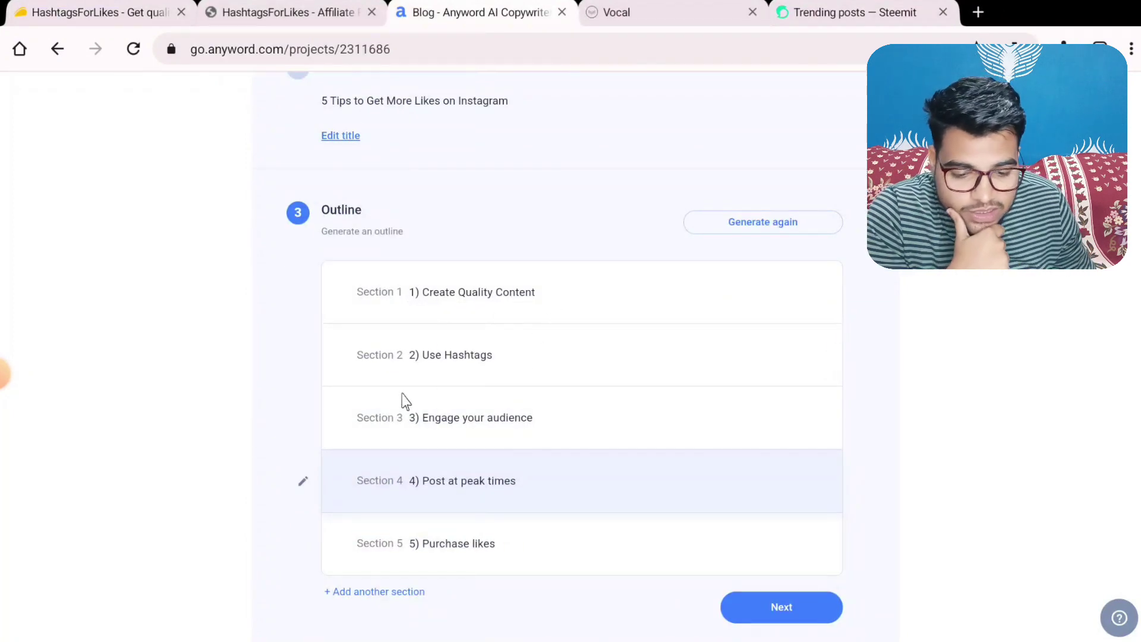
{"action": "scroll", "coordinate": [555, 391], "scroll_direction": "down", "scroll_amount": 3}
{"action": "scroll", "coordinate": [297, 380], "scroll_direction": "up", "scroll_amount": 3}
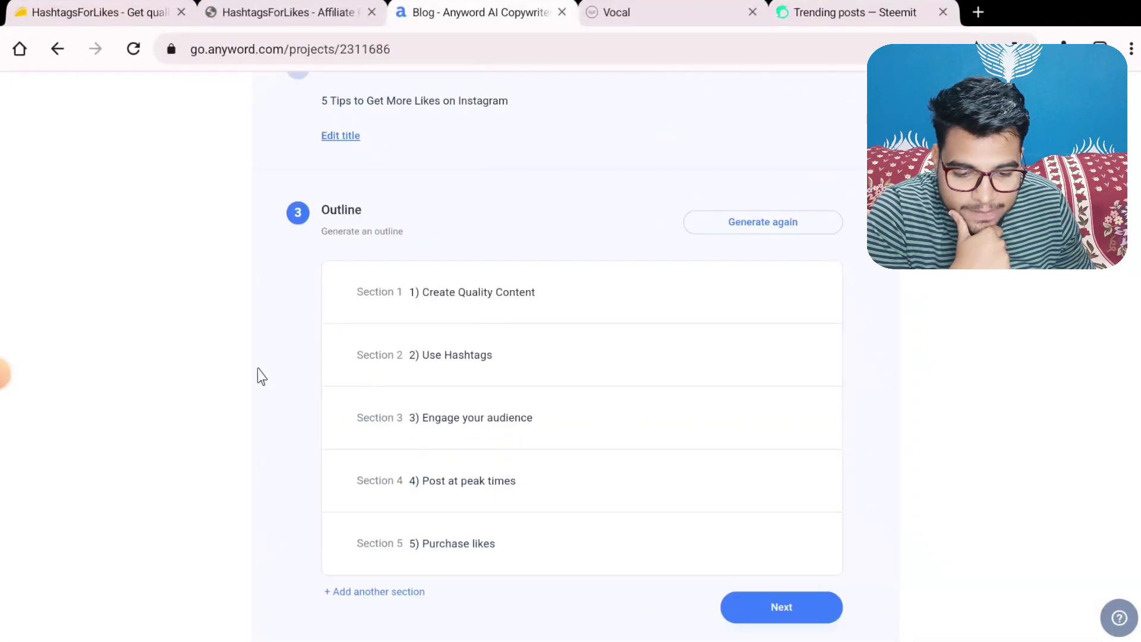
{"action": "scroll", "coordinate": [257, 374], "scroll_direction": "down", "scroll_amount": 2}
{"action": "left_click", "coordinate": [783, 502]}
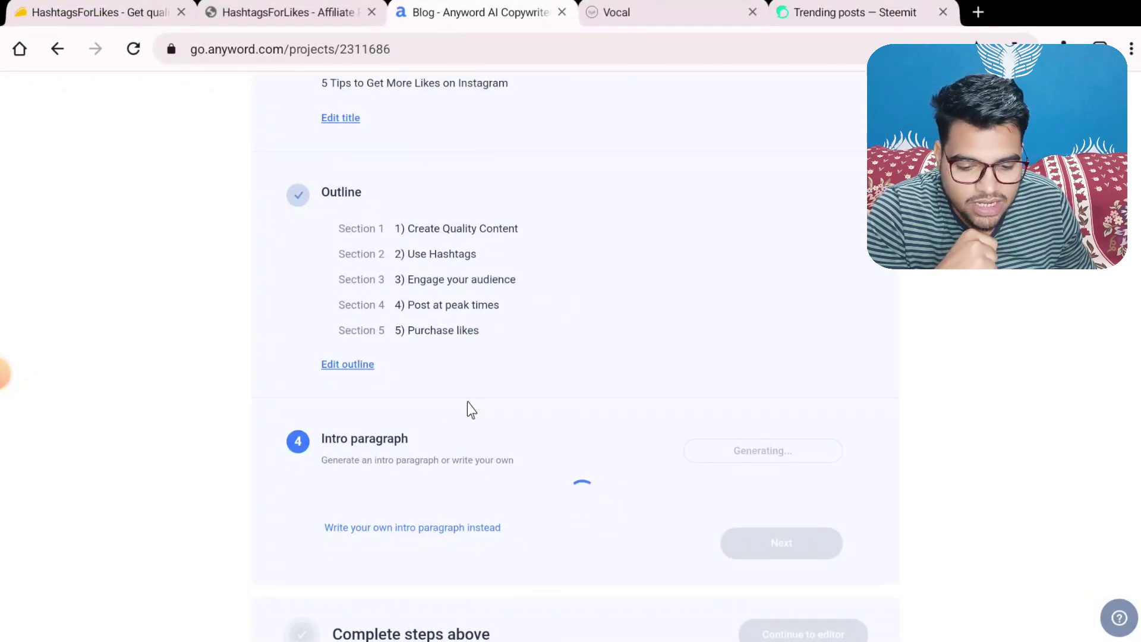
Step: Choose the intro paragraph beginning "If you want to build an audience on Instagram" and confirm it
{"action": "scroll", "coordinate": [476, 347], "scroll_direction": "down", "scroll_amount": 1}
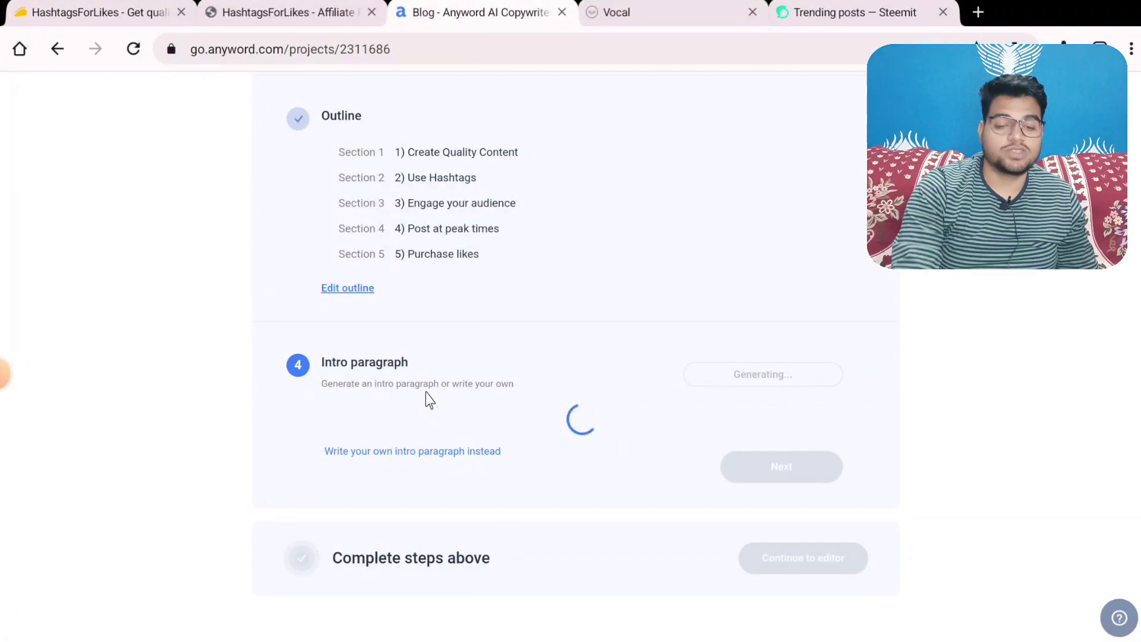
{"action": "scroll", "coordinate": [648, 541], "scroll_direction": "down", "scroll_amount": 3}
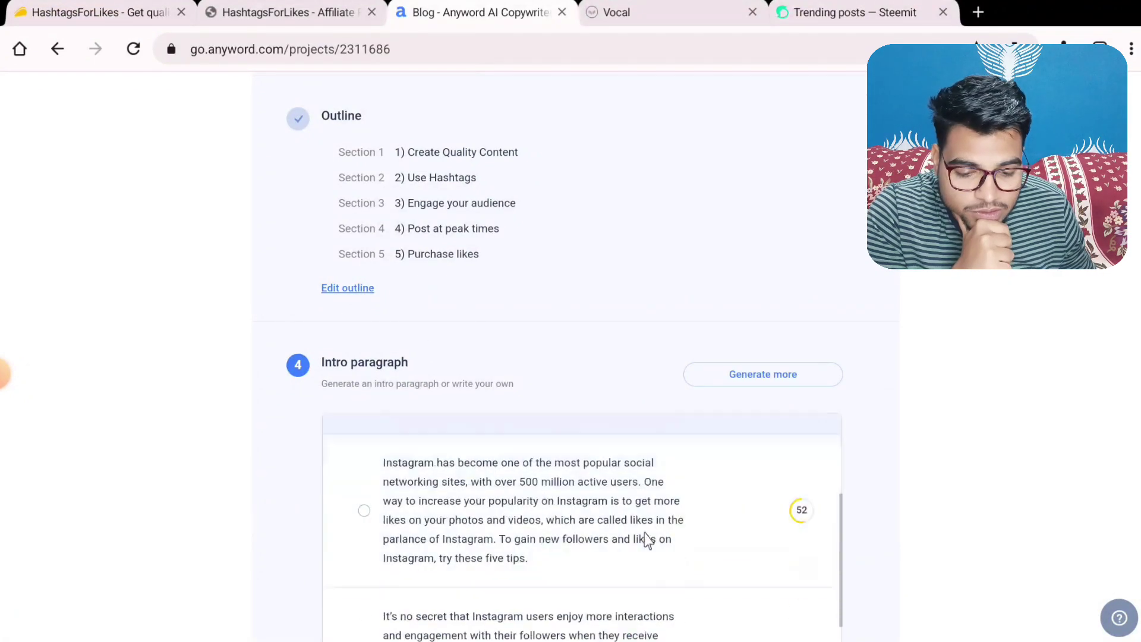
{"action": "scroll", "coordinate": [648, 540], "scroll_direction": "up", "scroll_amount": 3}
{"action": "left_click", "coordinate": [511, 500]}
{"action": "scroll", "coordinate": [285, 489], "scroll_direction": "down", "scroll_amount": 2}
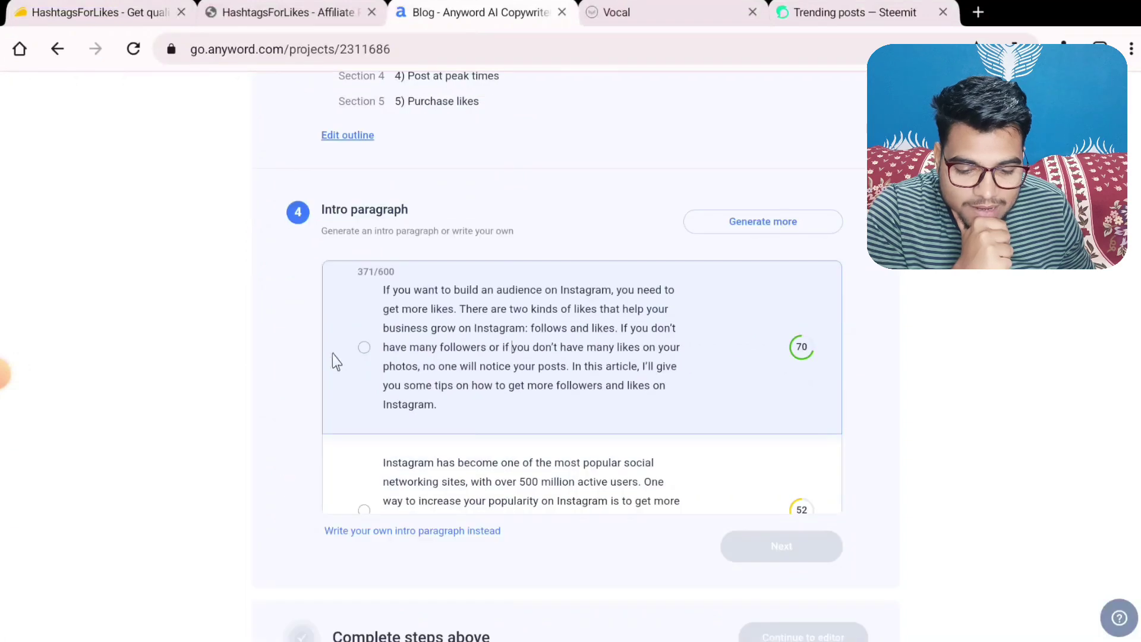
{"action": "left_click", "coordinate": [364, 347]}
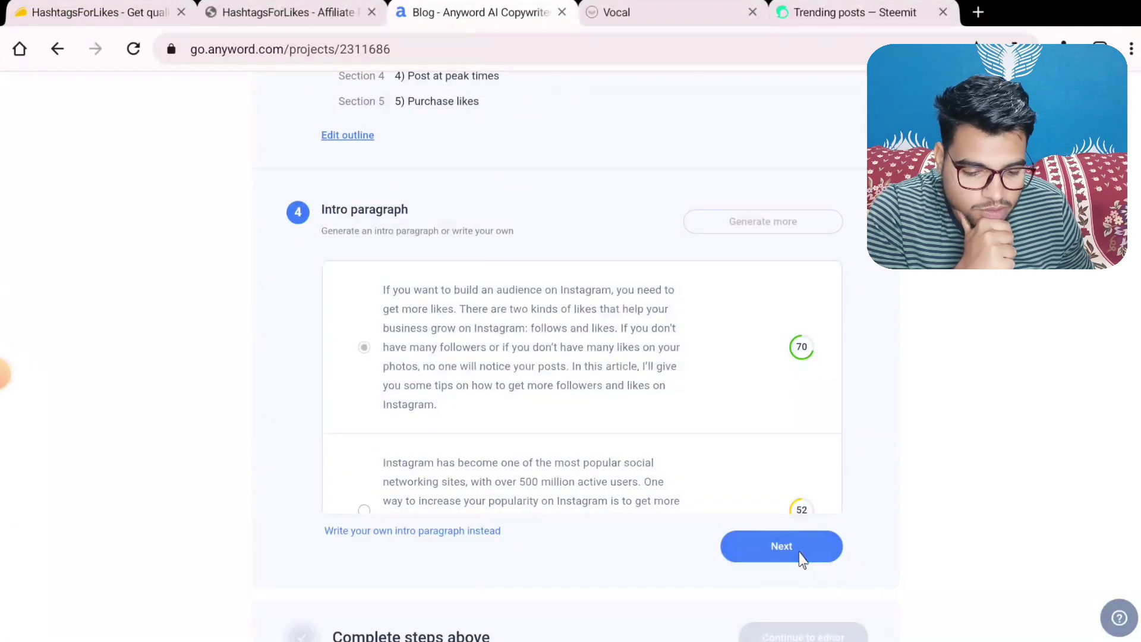
{"action": "left_click", "coordinate": [802, 555]}
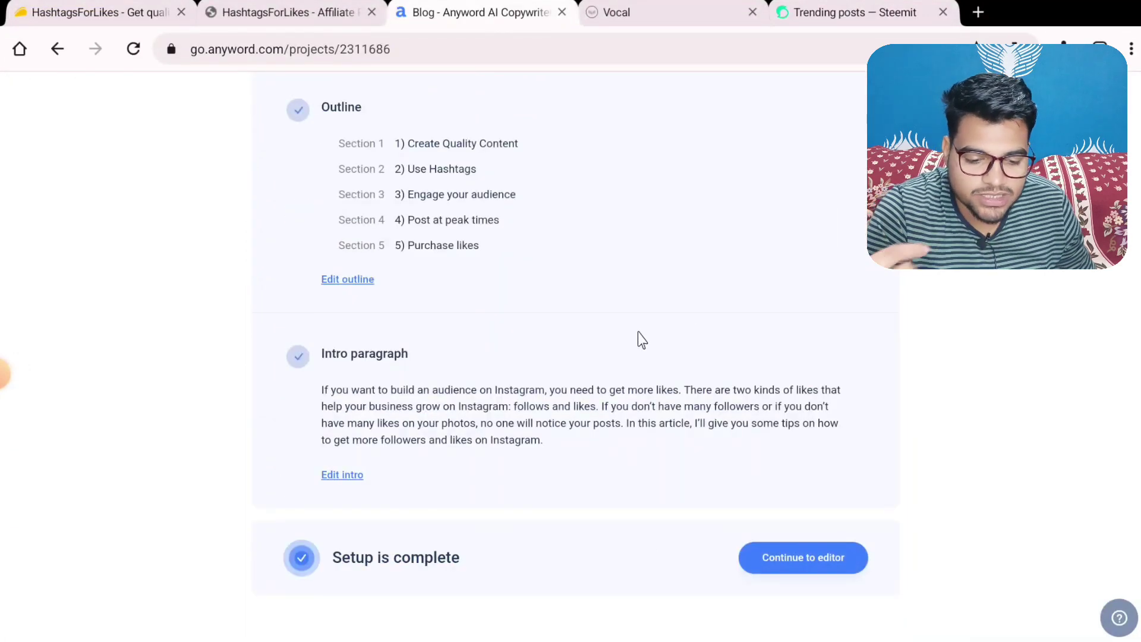
Step: Continue to the blog post editor, dismiss the Project Brief notice and look over the empty sections
{"action": "left_click", "coordinate": [788, 569]}
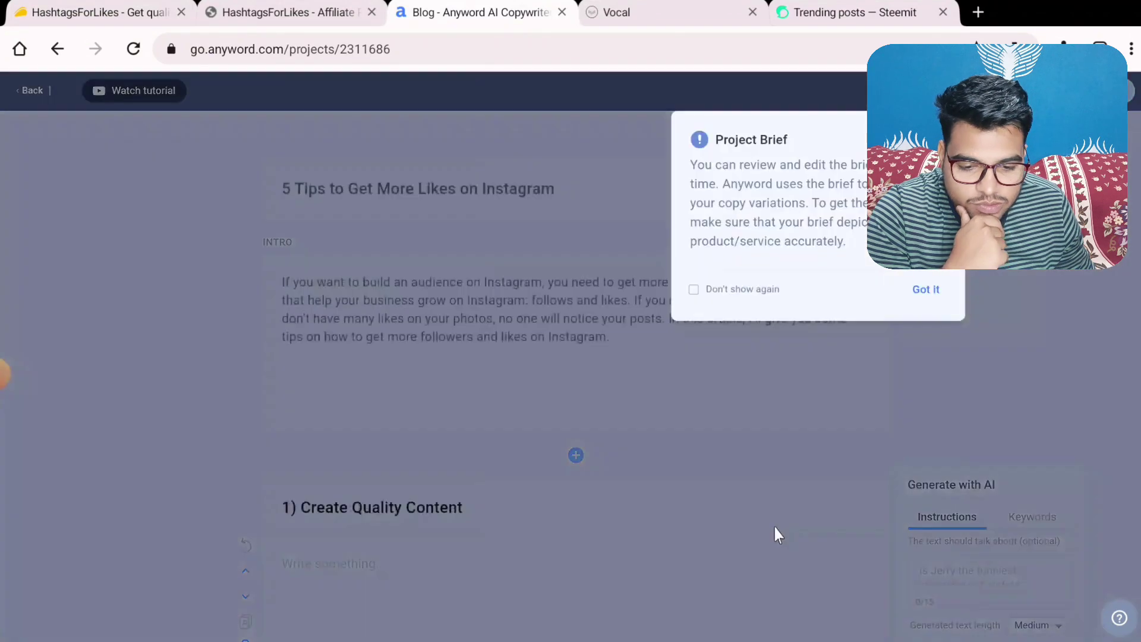
{"action": "left_click", "coordinate": [926, 289]}
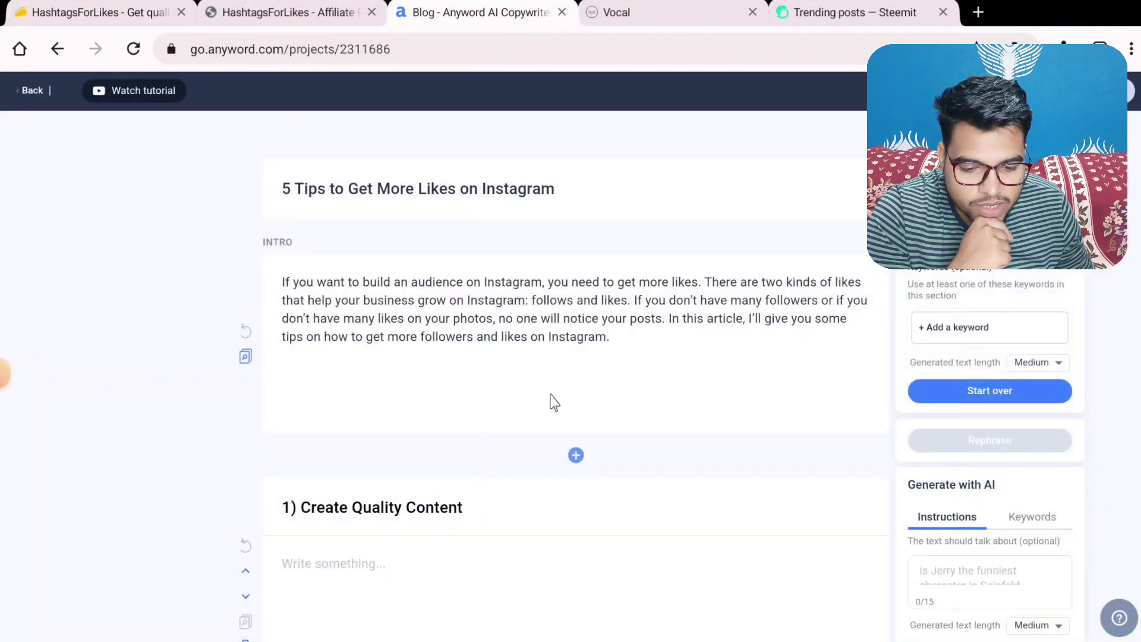
{"action": "scroll", "coordinate": [450, 389], "scroll_direction": "down", "scroll_amount": 5}
{"action": "scroll", "coordinate": [451, 387], "scroll_direction": "up", "scroll_amount": 2}
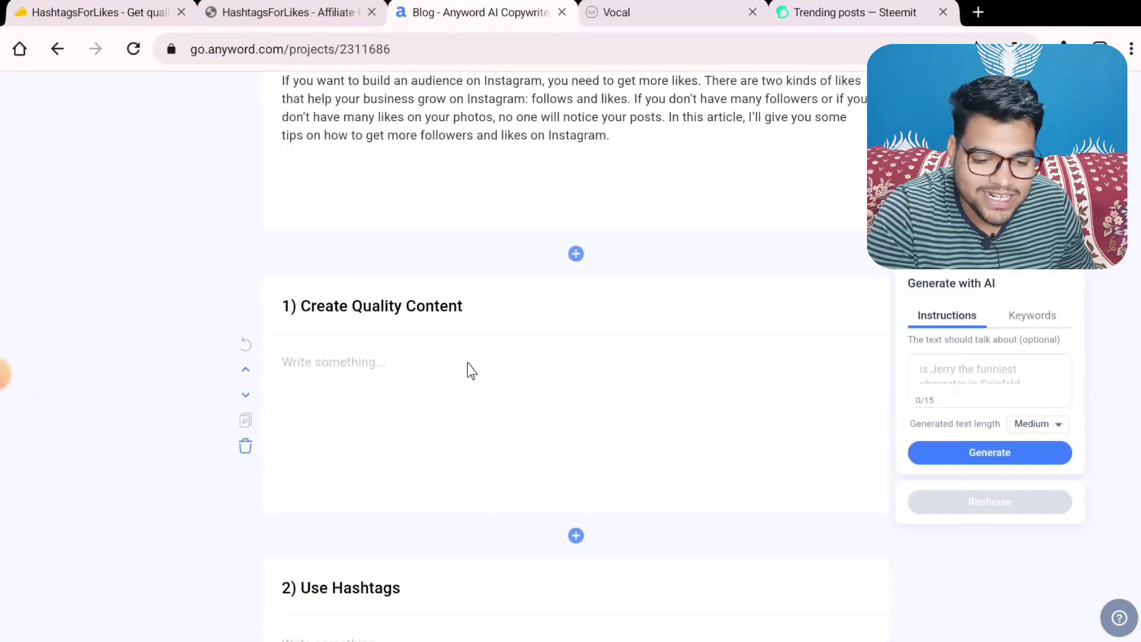
{"action": "scroll", "coordinate": [473, 369], "scroll_direction": "down", "scroll_amount": 4}
{"action": "scroll", "coordinate": [474, 369], "scroll_direction": "up", "scroll_amount": 4}
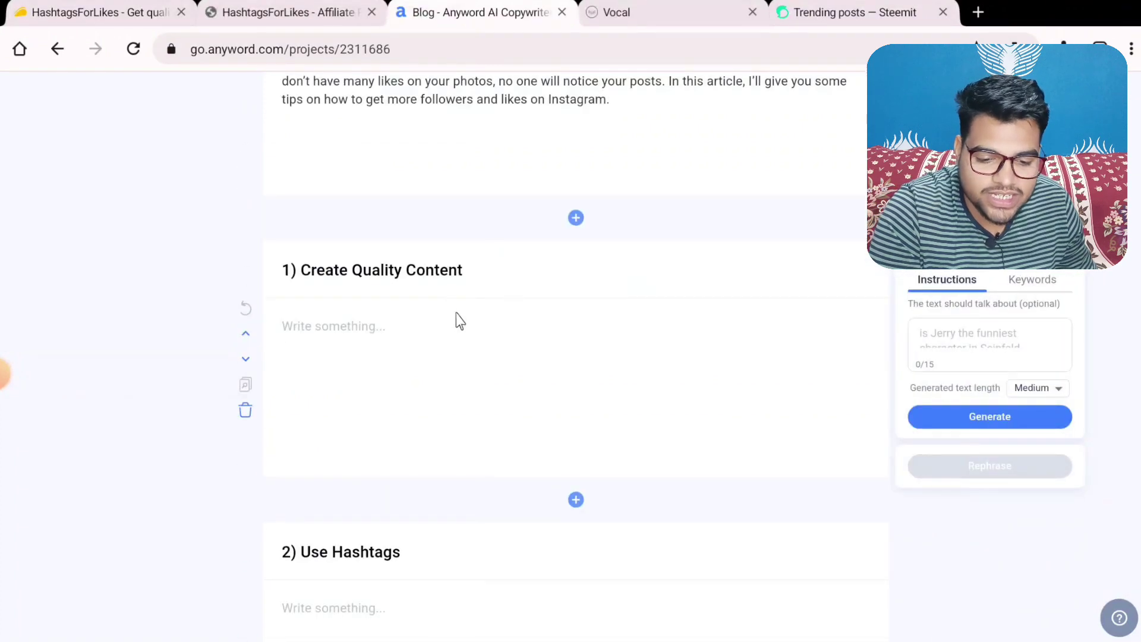
{"action": "scroll", "coordinate": [475, 332], "scroll_direction": "down", "scroll_amount": 3}
{"action": "scroll", "coordinate": [472, 417], "scroll_direction": "down", "scroll_amount": 9}
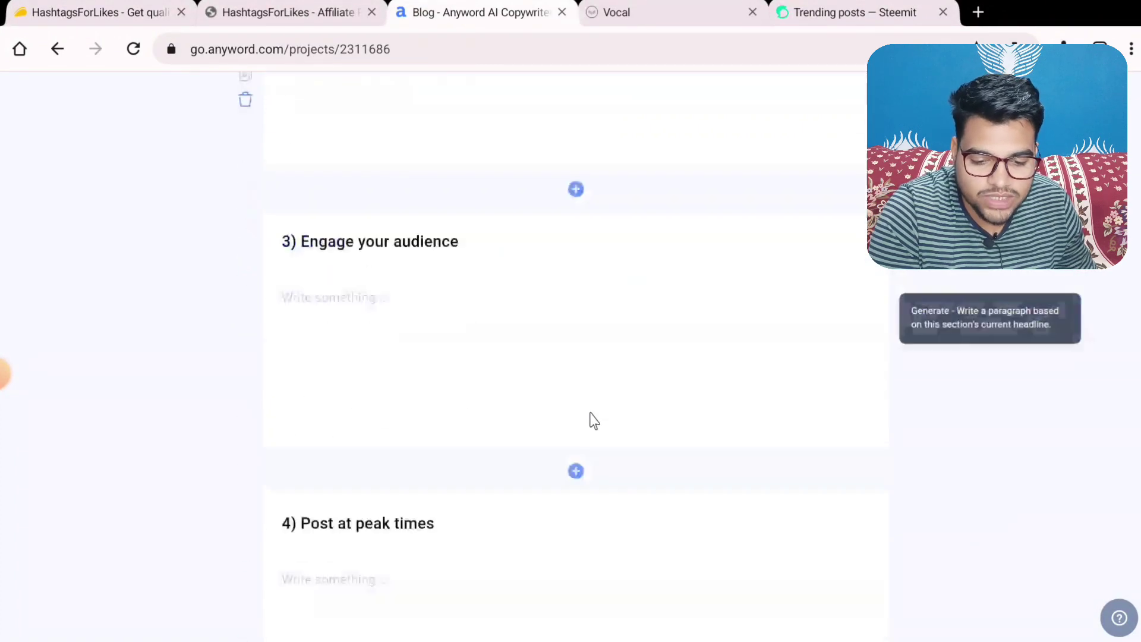
{"action": "scroll", "coordinate": [419, 303], "scroll_direction": "up", "scroll_amount": 15}
{"action": "scroll", "coordinate": [422, 302], "scroll_direction": "down", "scroll_amount": 5}
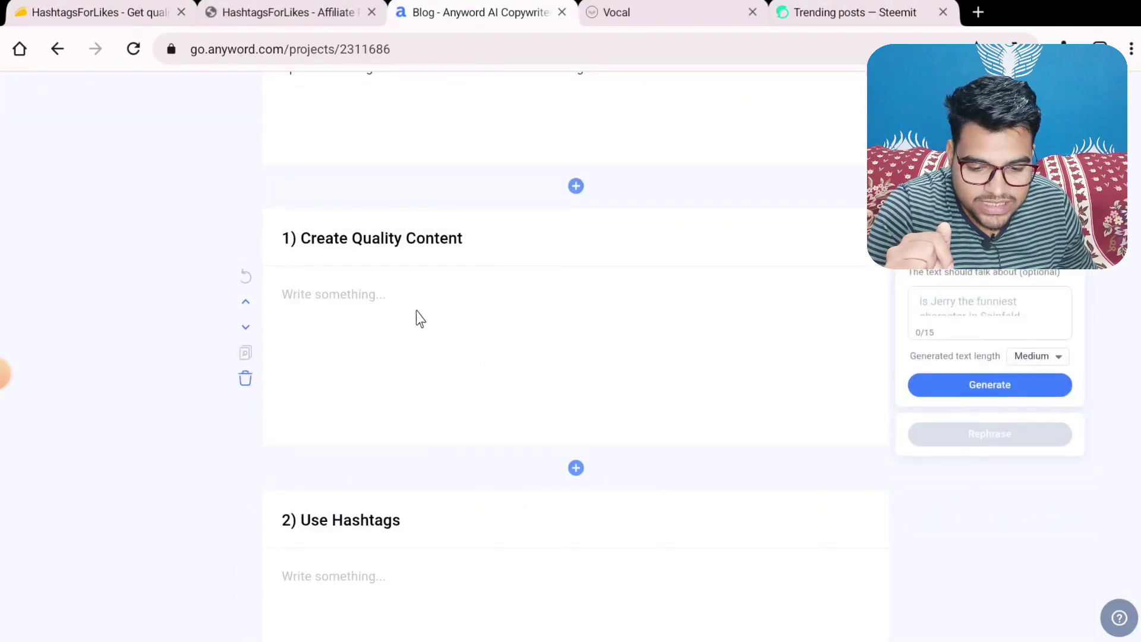
Step: Generate medium-length AI text for the sections "1) Create Quality Content" and "2) Use Hashtags"
{"action": "left_click", "coordinate": [953, 380]}
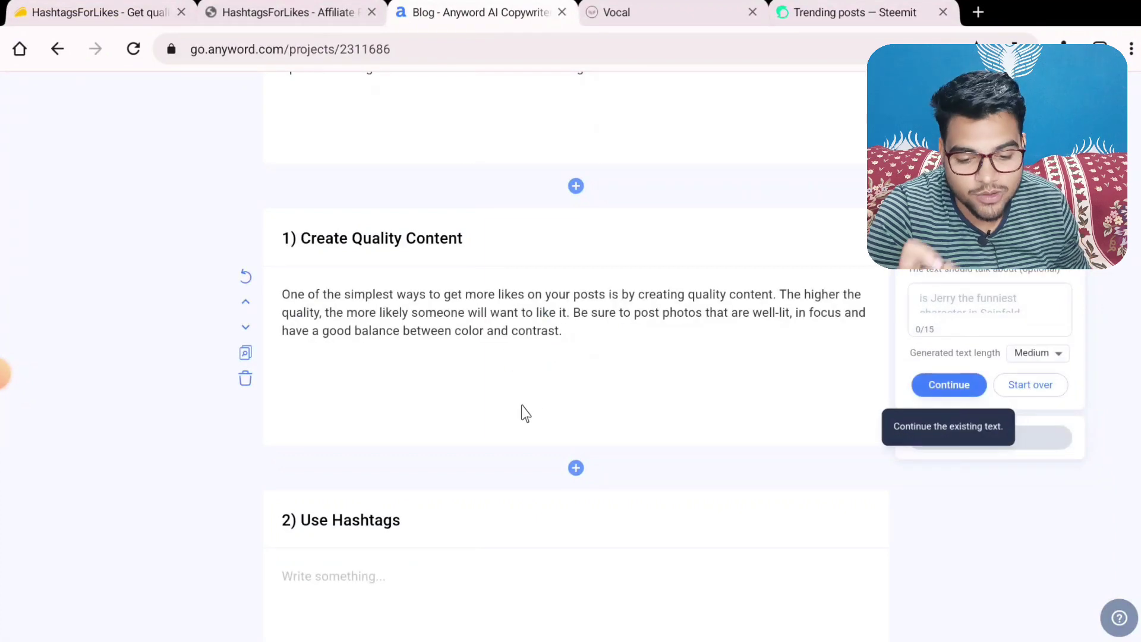
{"action": "scroll", "coordinate": [522, 412], "scroll_direction": "down", "scroll_amount": 4}
{"action": "left_click", "coordinate": [472, 316]}
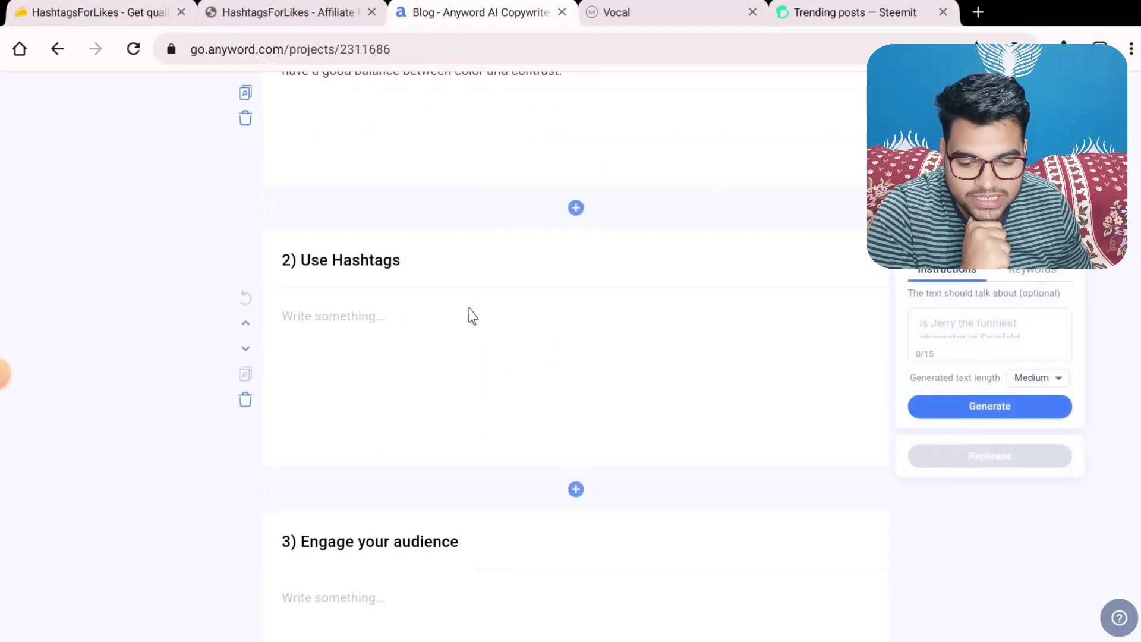
{"action": "left_click", "coordinate": [1037, 406]}
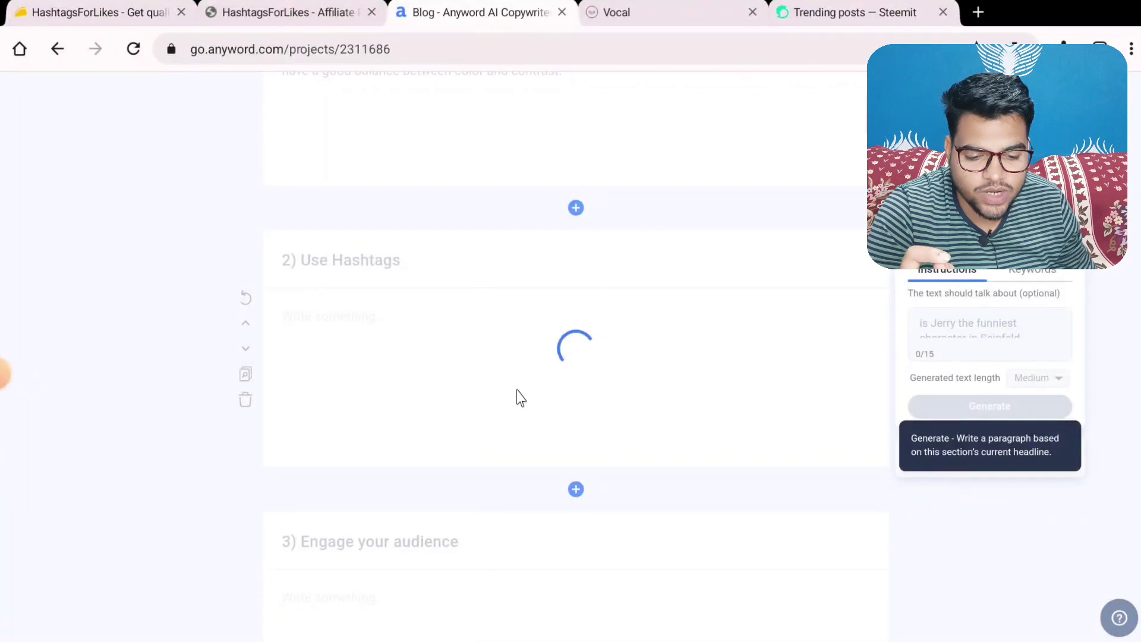
Step: Generate medium-length AI text for the sections "3) Engage your audience" and "4) Post at peak times"
{"action": "scroll", "coordinate": [586, 333], "scroll_direction": "down", "scroll_amount": 5}
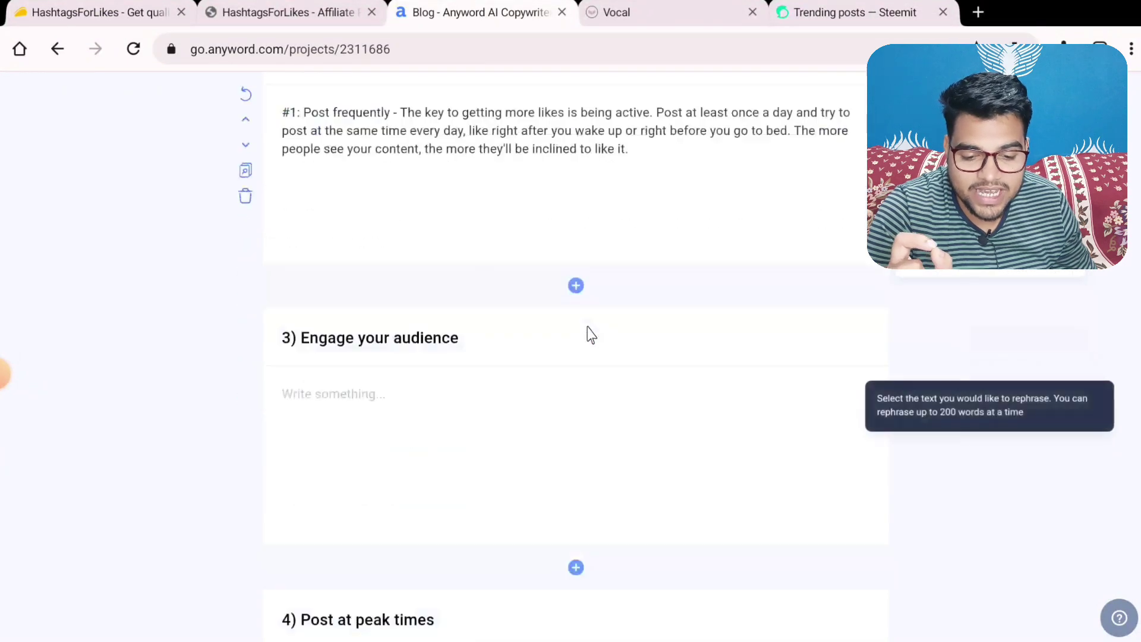
{"action": "left_click", "coordinate": [974, 382]}
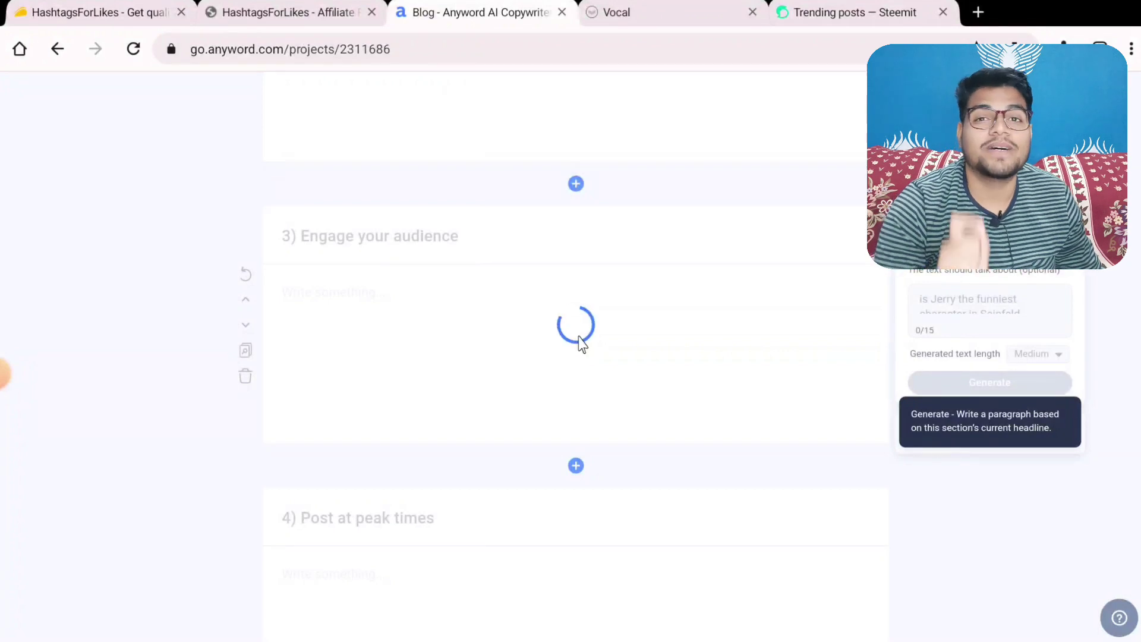
{"action": "scroll", "coordinate": [752, 418], "scroll_direction": "down", "scroll_amount": 3}
{"action": "scroll", "coordinate": [752, 418], "scroll_direction": "down", "scroll_amount": 1}
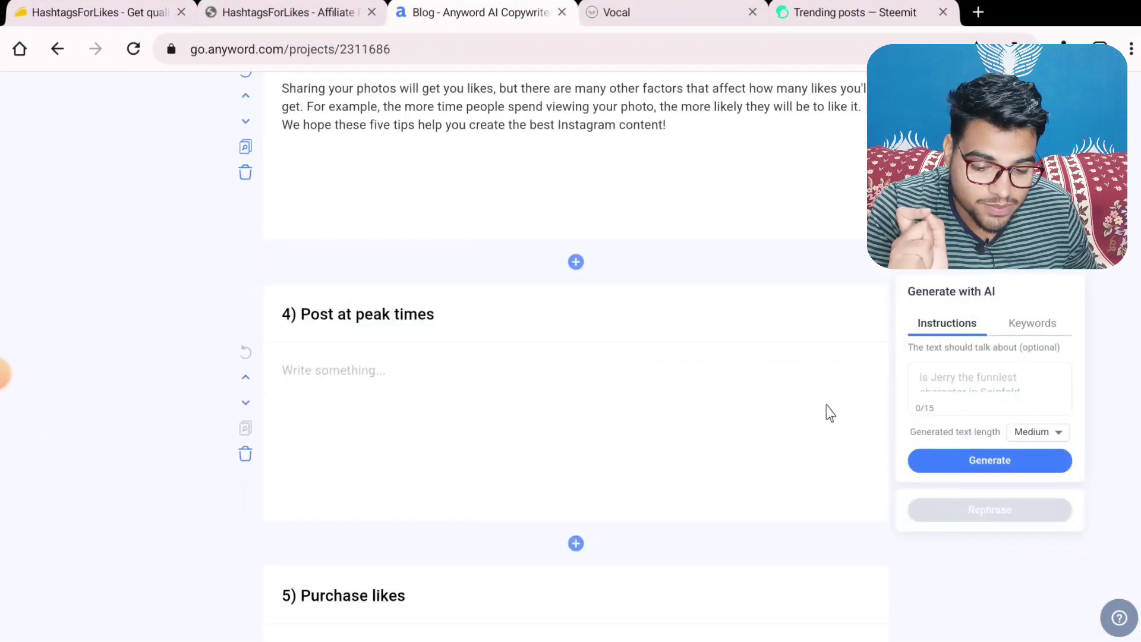
{"action": "left_click", "coordinate": [1018, 457]}
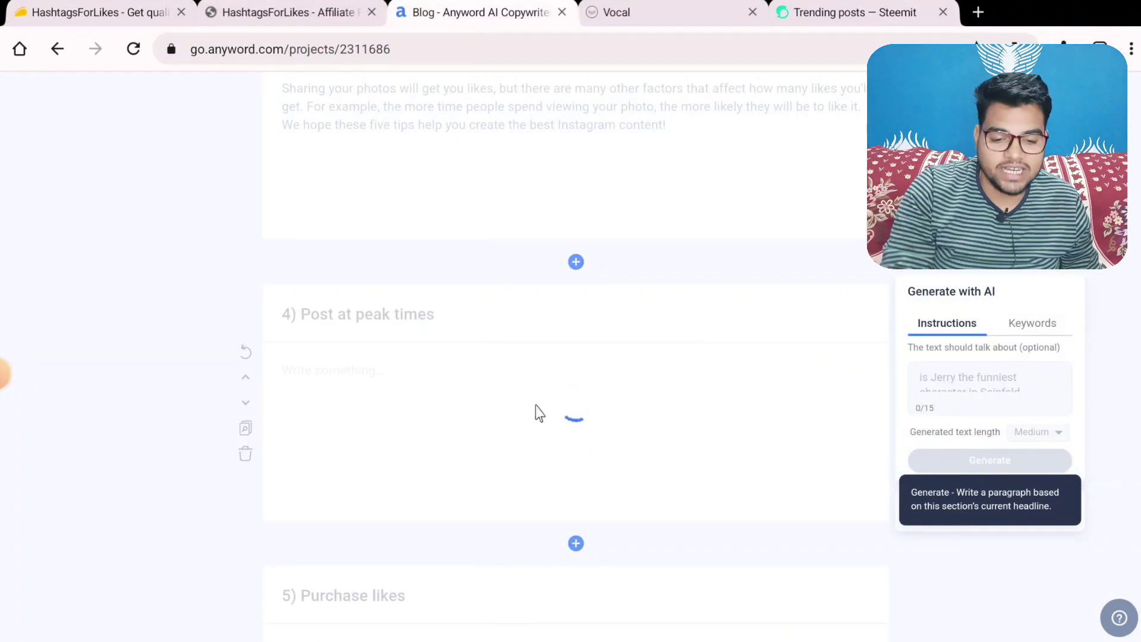
Step: Generate AI text for the section "5) Purchase likes" and extend it with a continuation
{"action": "scroll", "coordinate": [645, 282], "scroll_direction": "down", "scroll_amount": 2}
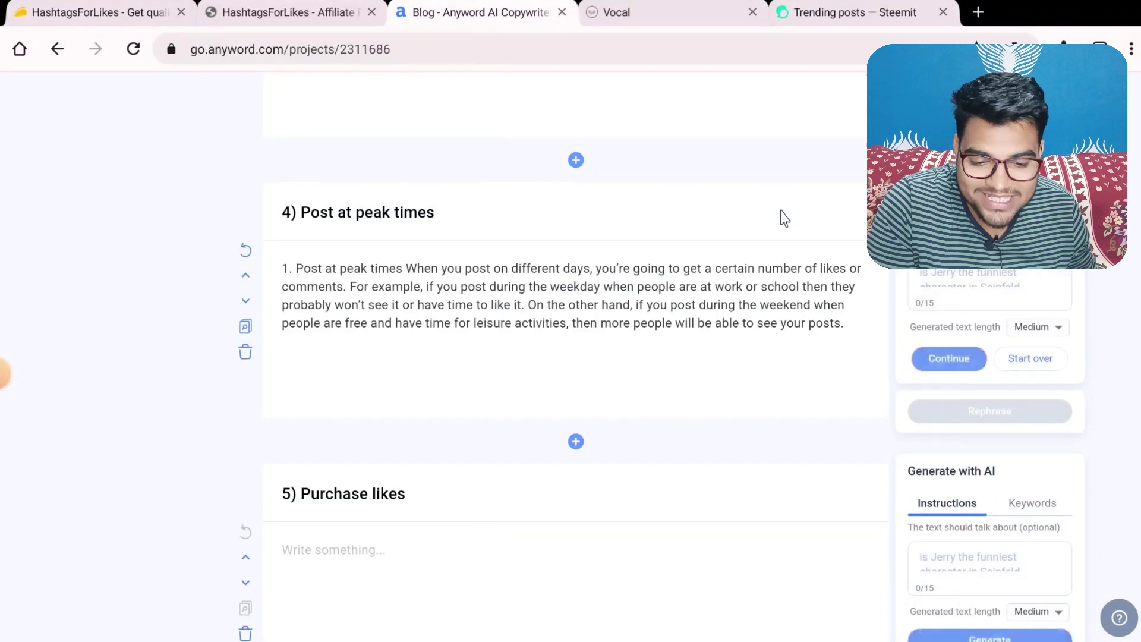
{"action": "scroll", "coordinate": [782, 216], "scroll_direction": "down", "scroll_amount": 1}
{"action": "scroll", "coordinate": [921, 416], "scroll_direction": "down", "scroll_amount": 1}
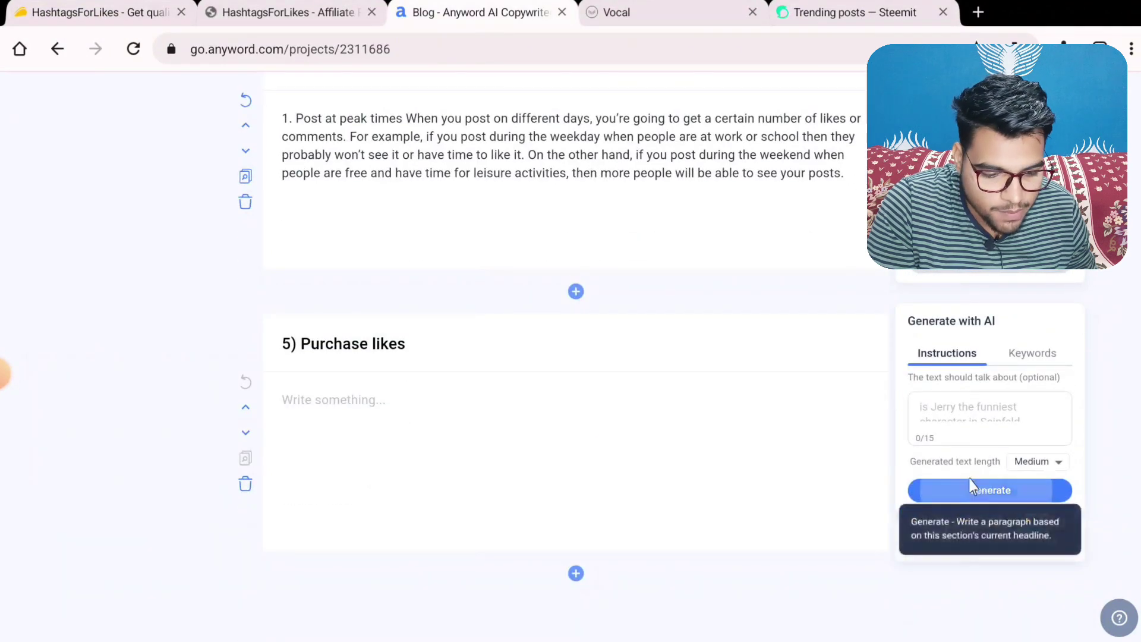
{"action": "left_click", "coordinate": [980, 489]}
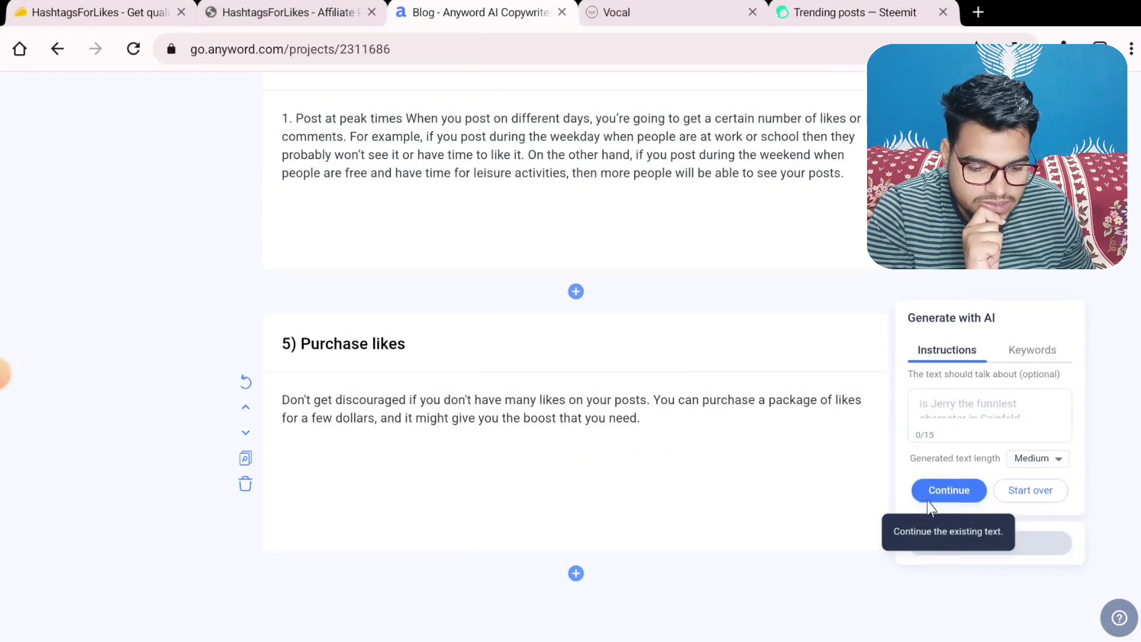
{"action": "left_click", "coordinate": [938, 490]}
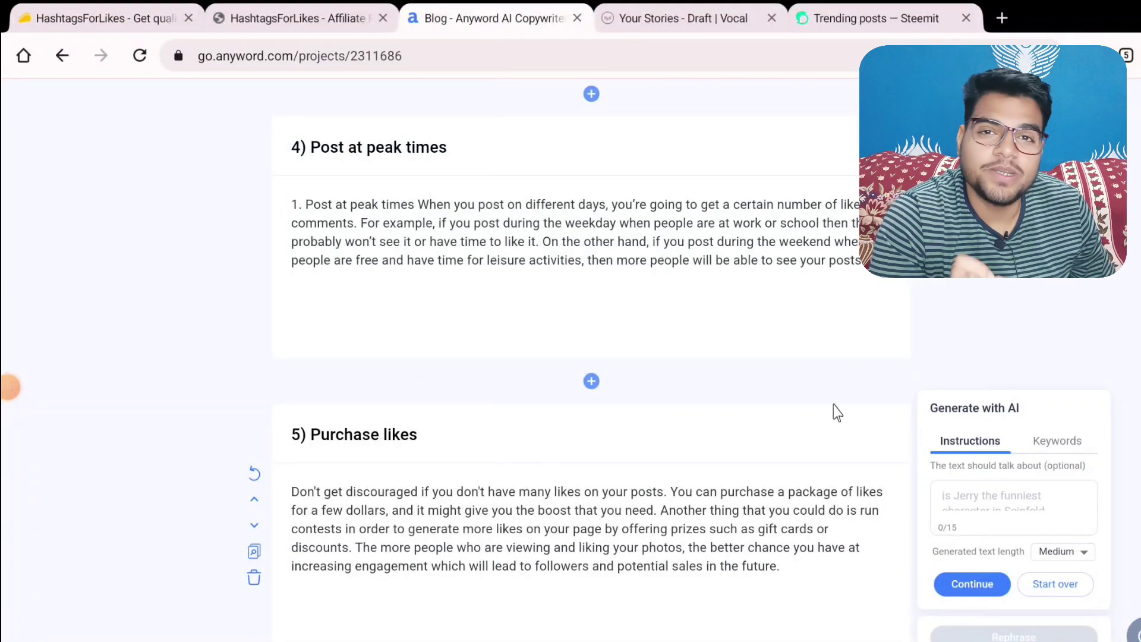
Step: Copy the entire blog post to the clipboard and switch to Vocal
{"action": "scroll", "coordinate": [832, 413], "scroll_direction": "up", "scroll_amount": 15}
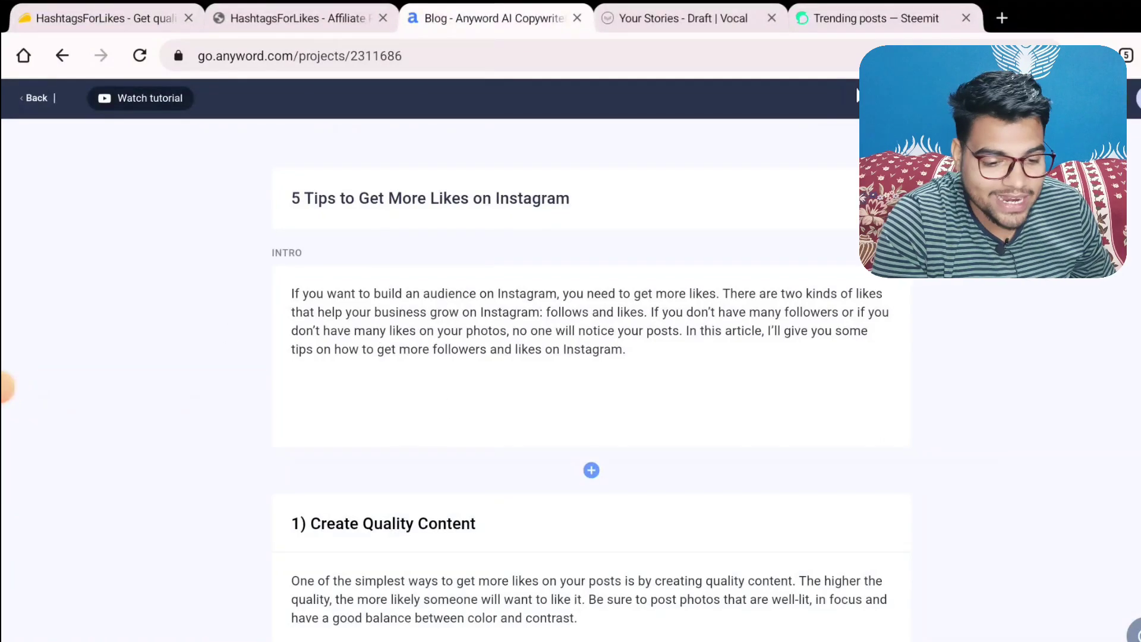
{"action": "left_click", "coordinate": [986, 145]}
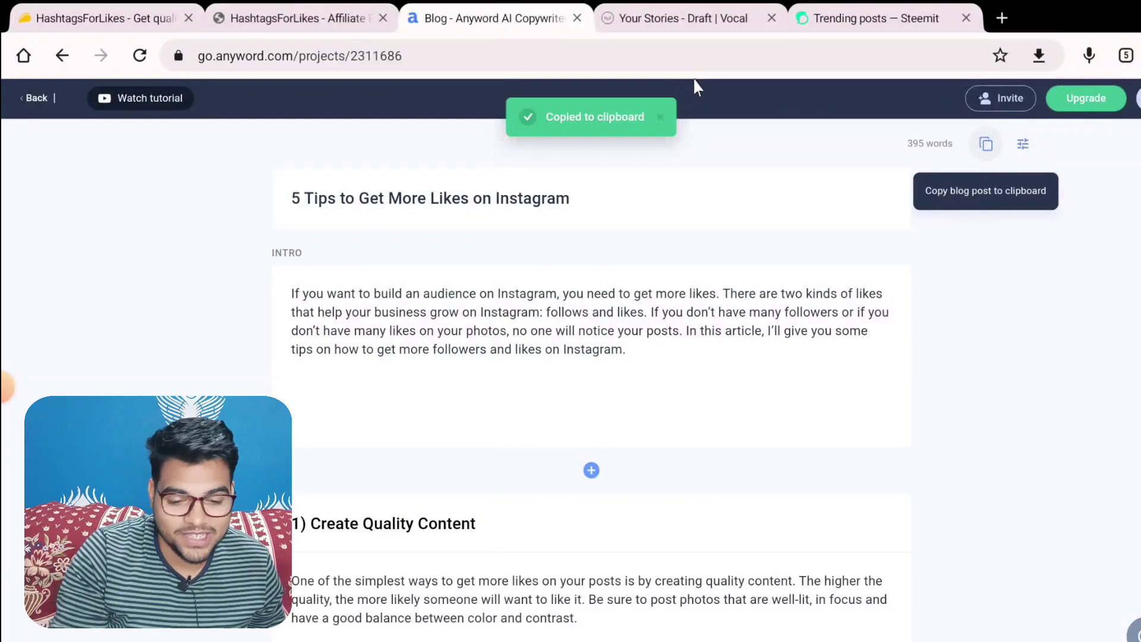
{"action": "left_click", "coordinate": [662, 21]}
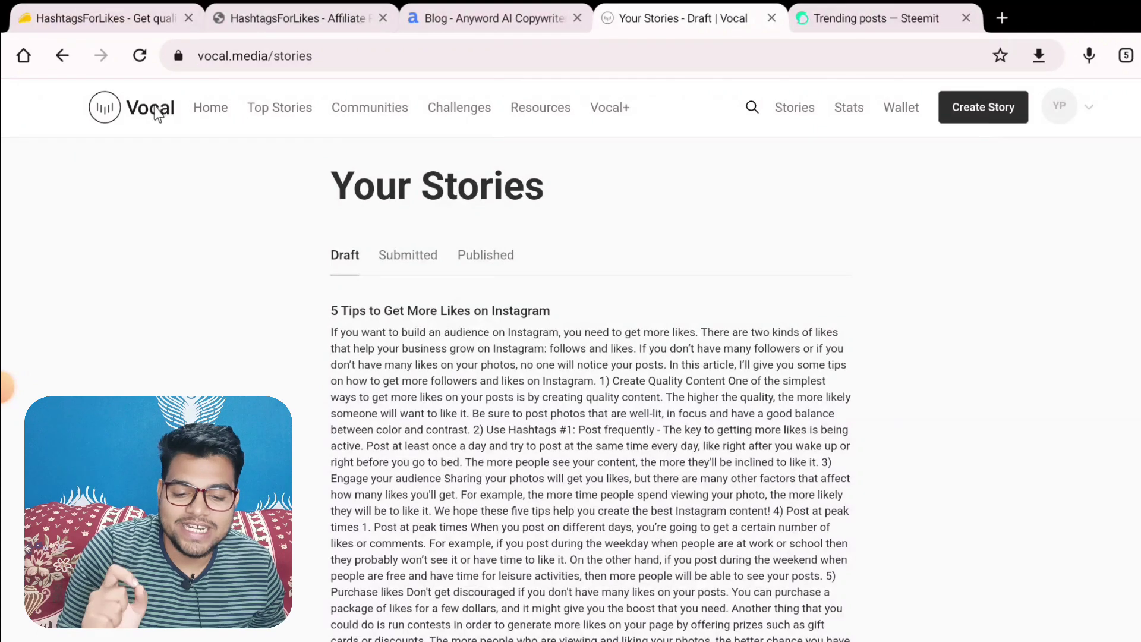
Step: Create a new story from the Vocal home page and paste the copied blog post into its body
{"action": "left_click", "coordinate": [155, 110]}
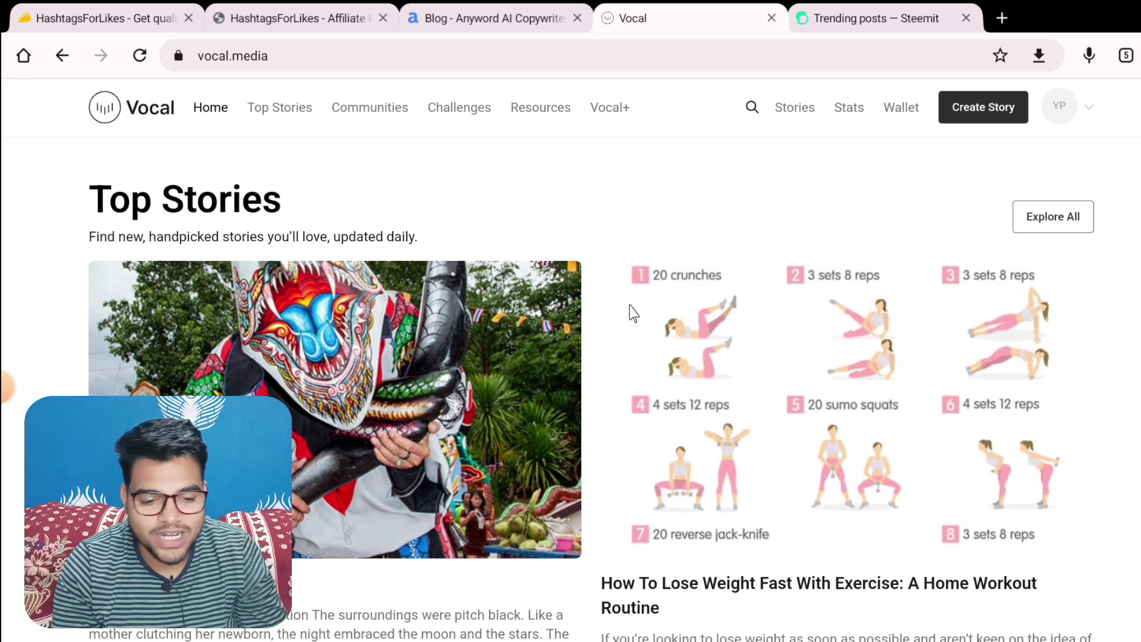
{"action": "left_click", "coordinate": [999, 110]}
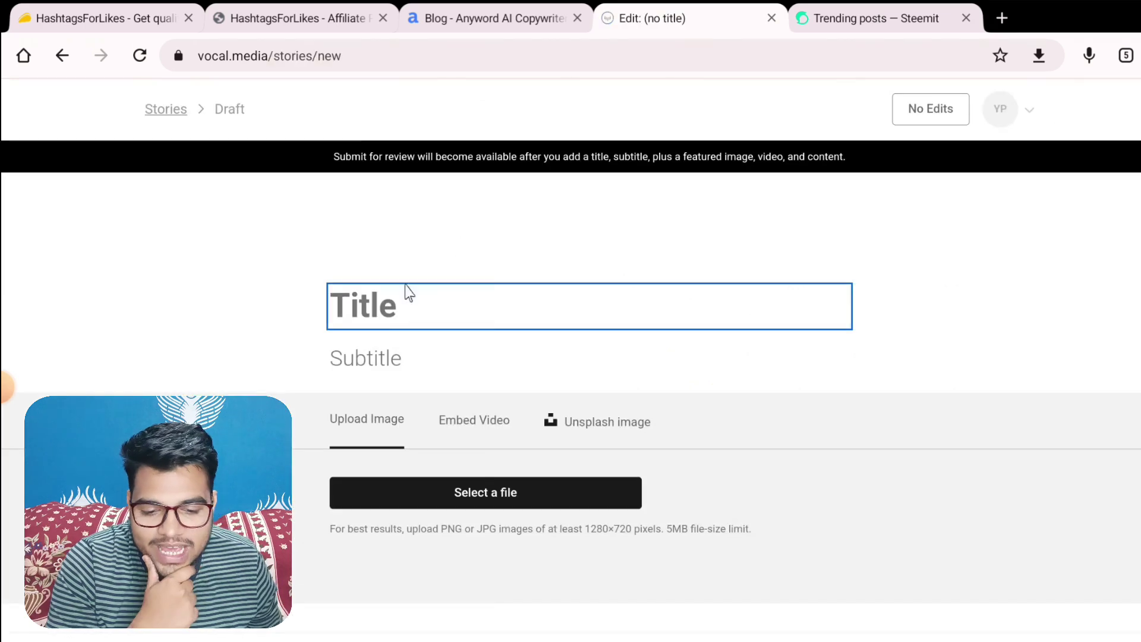
{"action": "scroll", "coordinate": [369, 371], "scroll_direction": "down", "scroll_amount": 1}
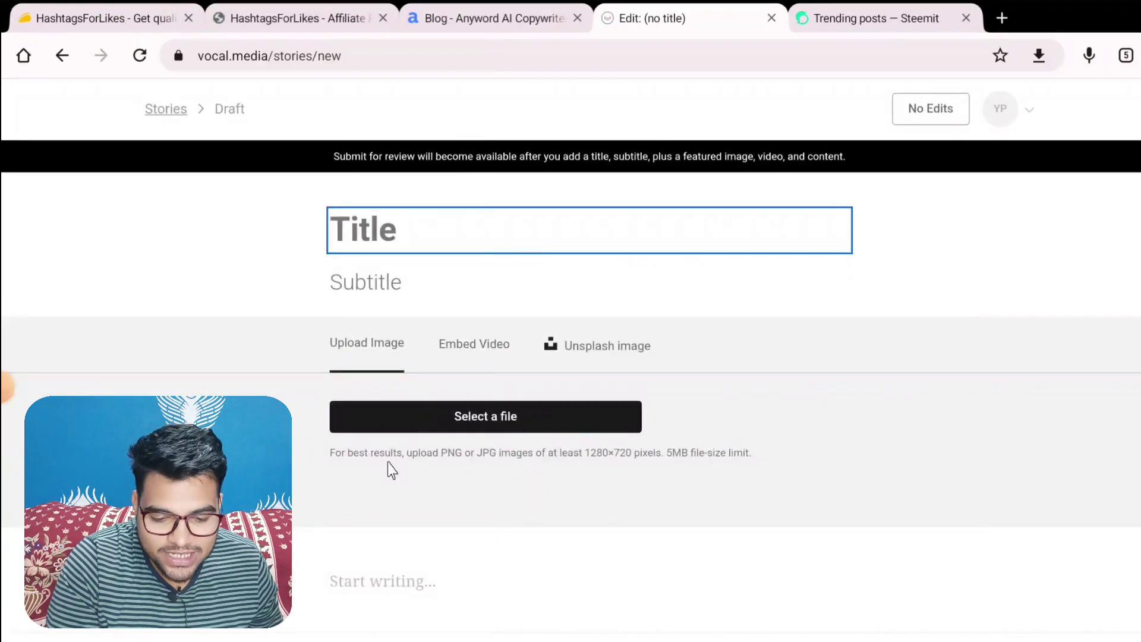
{"action": "left_click", "coordinate": [372, 594]}
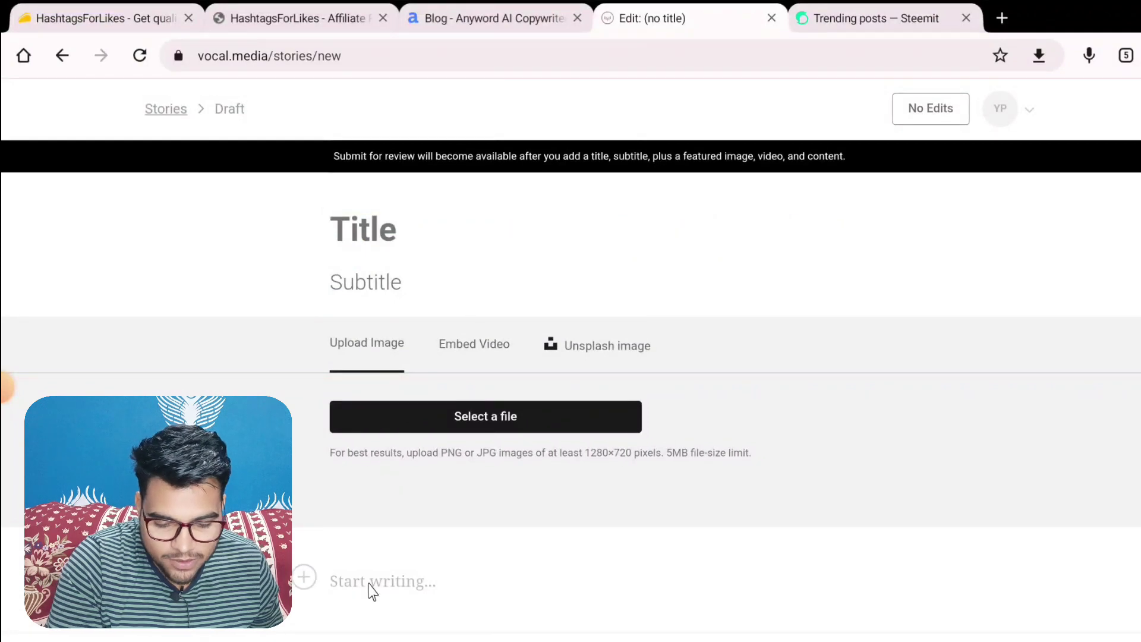
{"action": "key", "text": "ctrl+v"}
Step: Move the line "5 Tips to Get More Likes on Instagram" from the story body into the title and remove the blank space above the intro
{"action": "scroll", "coordinate": [654, 295], "scroll_direction": "down", "scroll_amount": 4}
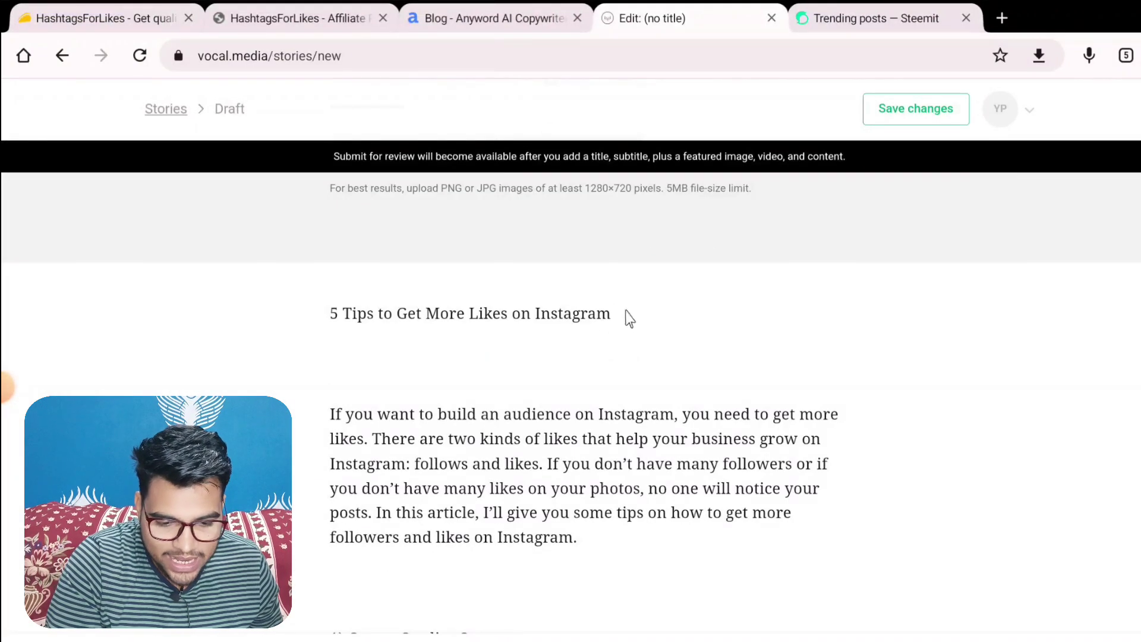
{"action": "triple_click", "coordinate": [326, 316]}
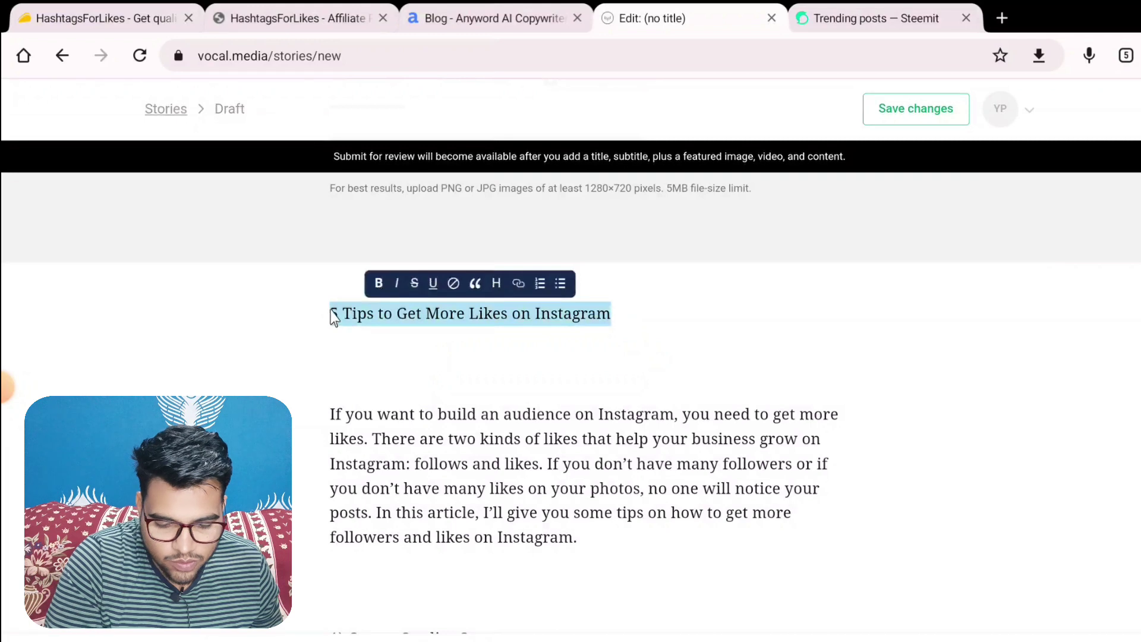
{"action": "key", "text": "ctrl+x"}
{"action": "scroll", "coordinate": [356, 313], "scroll_direction": "up", "scroll_amount": 5}
{"action": "left_click", "coordinate": [387, 310]}
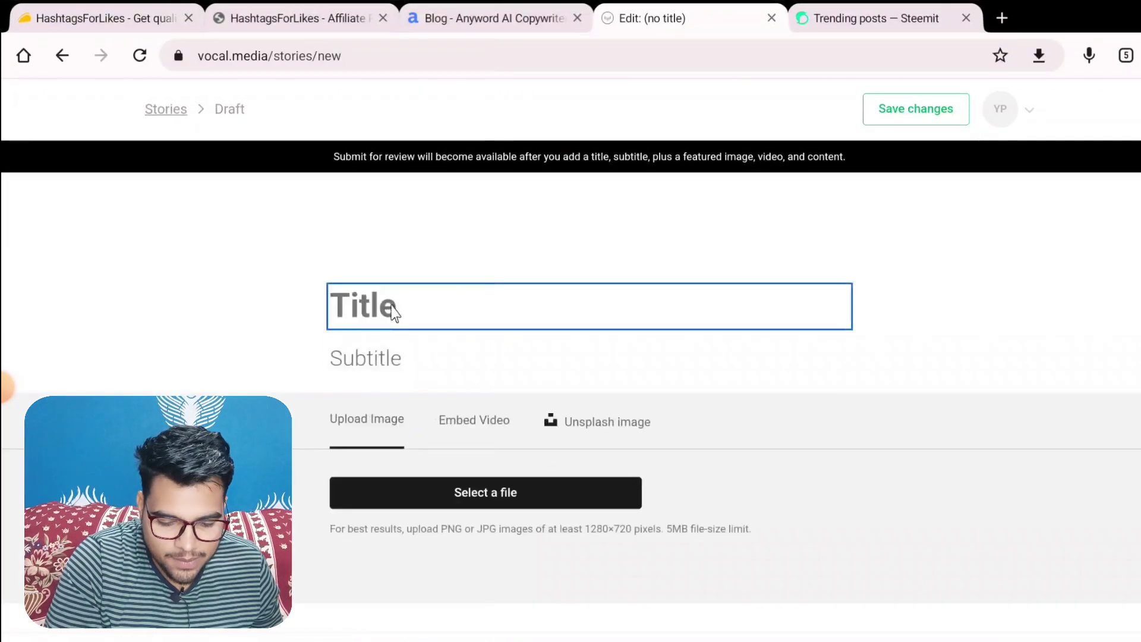
{"action": "key", "text": "ctrl+v"}
{"action": "scroll", "coordinate": [301, 321], "scroll_direction": "down", "scroll_amount": 5}
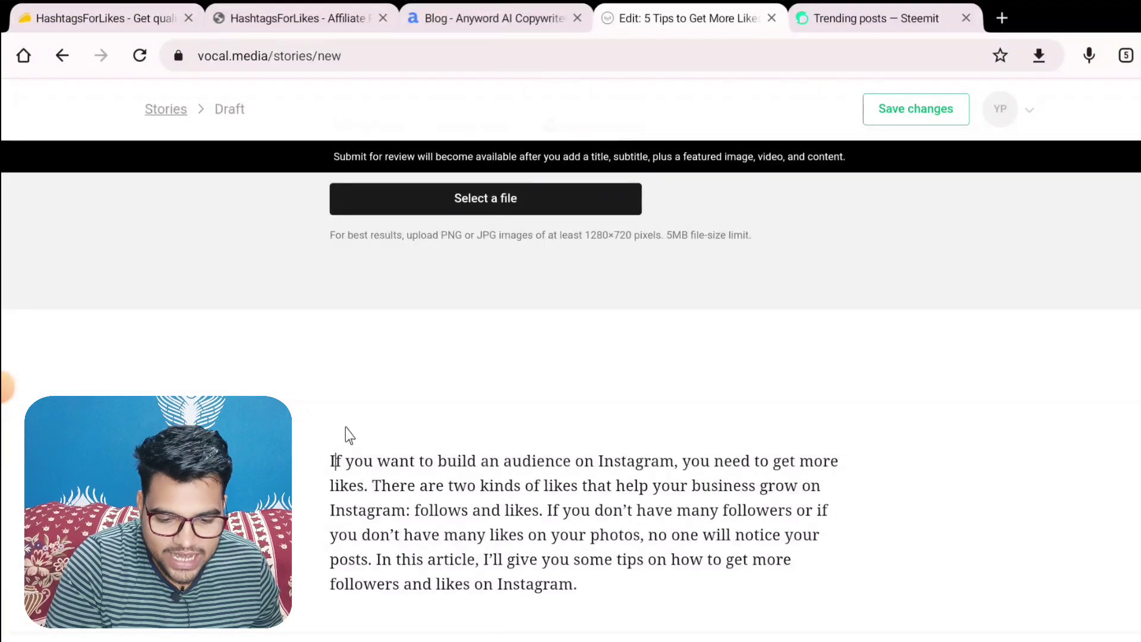
{"action": "scroll", "coordinate": [341, 431], "scroll_direction": "down", "scroll_amount": 1}
Step: Review the pasted story body from the intro through the section "5) Purchase likes"
{"action": "scroll", "coordinate": [340, 432], "scroll_direction": "down", "scroll_amount": 8}
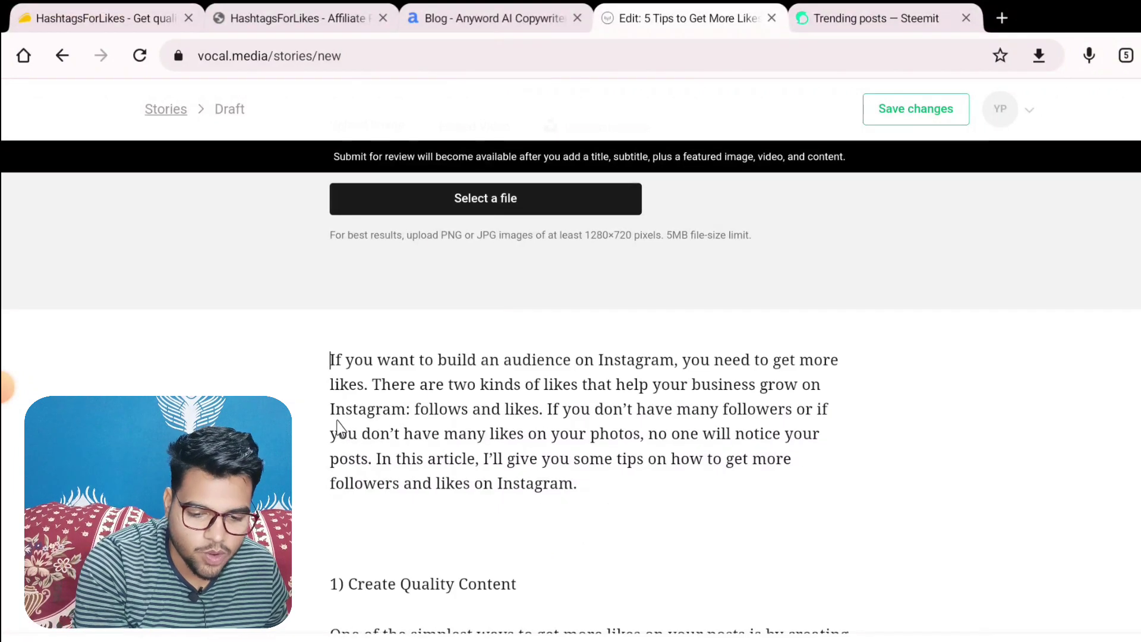
{"action": "scroll", "coordinate": [295, 425], "scroll_direction": "down", "scroll_amount": 15}
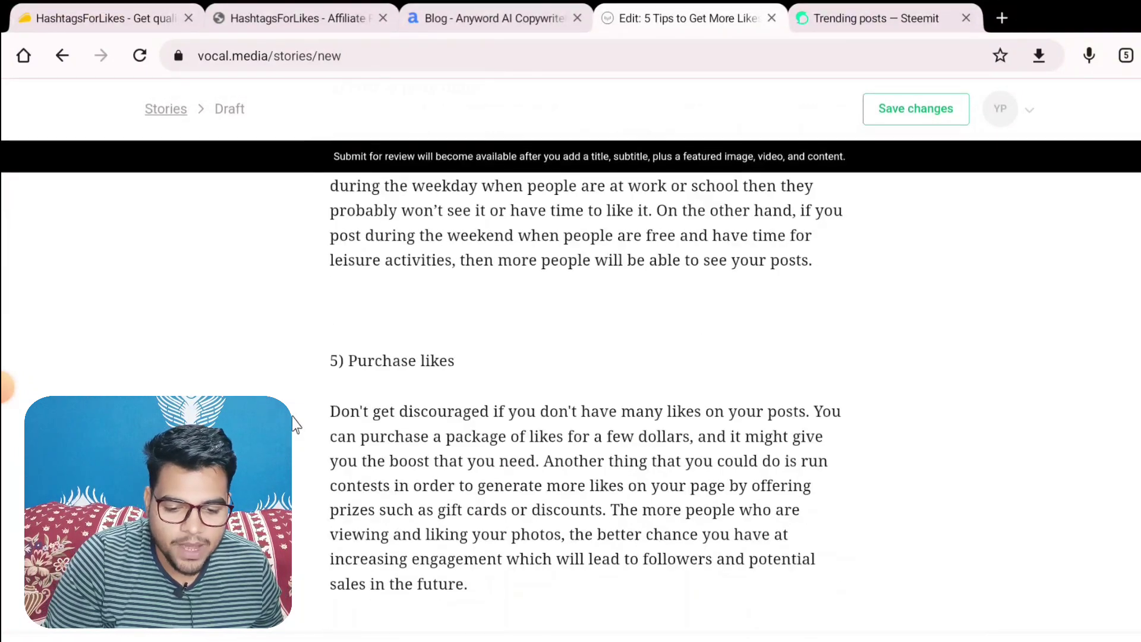
{"action": "scroll", "coordinate": [404, 395], "scroll_direction": "up", "scroll_amount": 20}
{"action": "scroll", "coordinate": [404, 395], "scroll_direction": "down", "scroll_amount": 20}
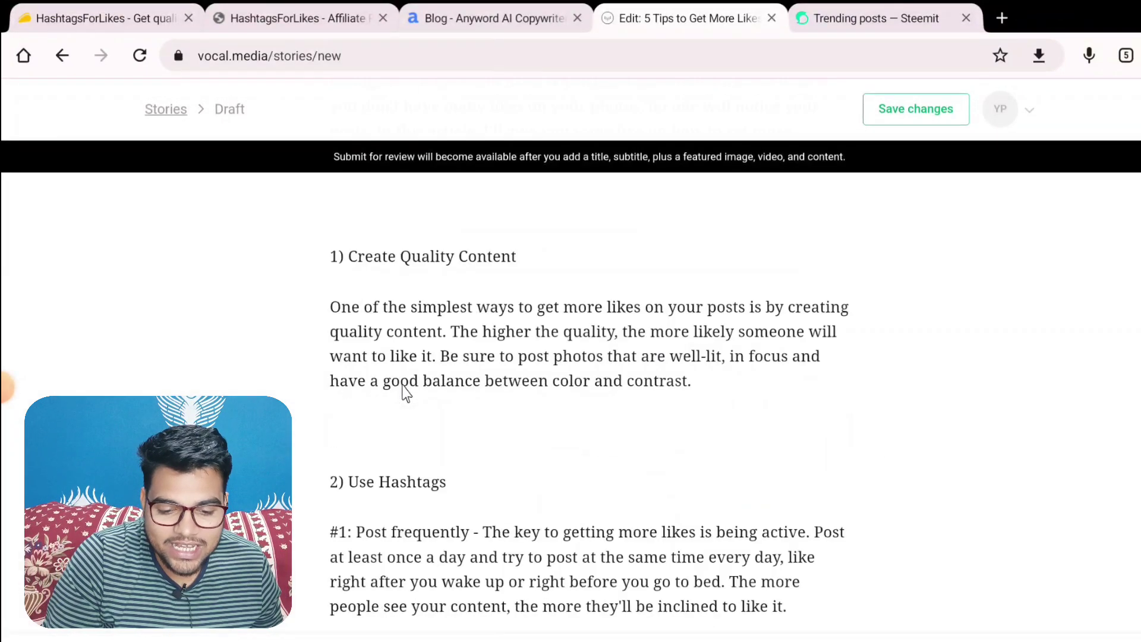
{"action": "scroll", "coordinate": [401, 392], "scroll_direction": "up", "scroll_amount": 20}
{"action": "scroll", "coordinate": [404, 390], "scroll_direction": "down", "scroll_amount": 6}
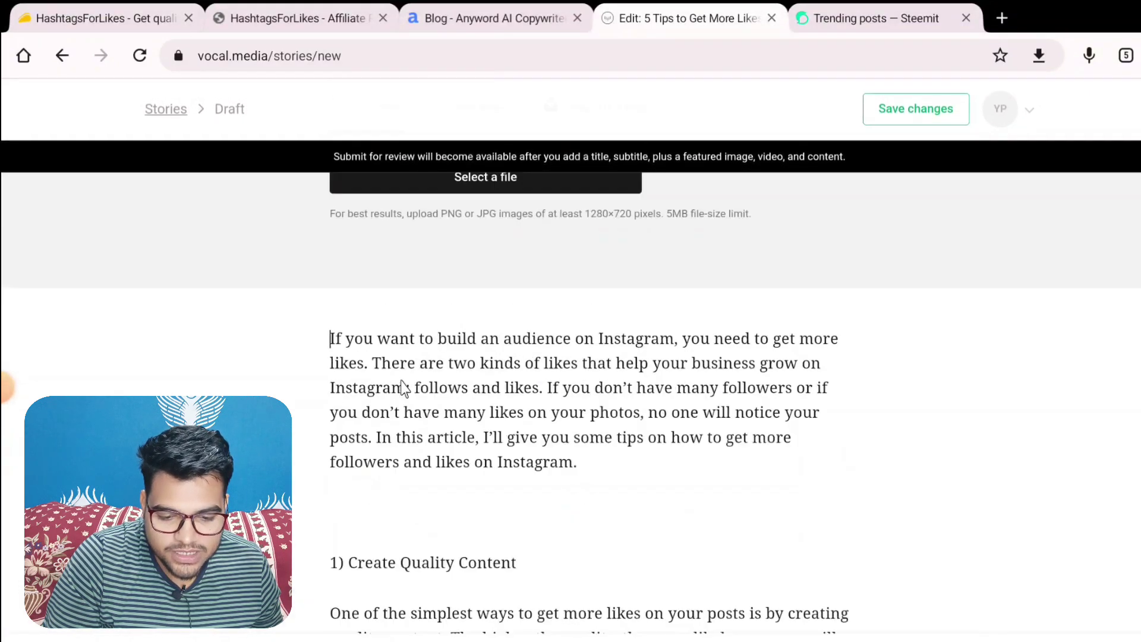
{"action": "scroll", "coordinate": [404, 389], "scroll_direction": "up", "scroll_amount": 6}
Step: Copy the web address of the HashtagsForLikes affiliate program page and return to the Vocal story draft
{"action": "left_click", "coordinate": [438, 18]}
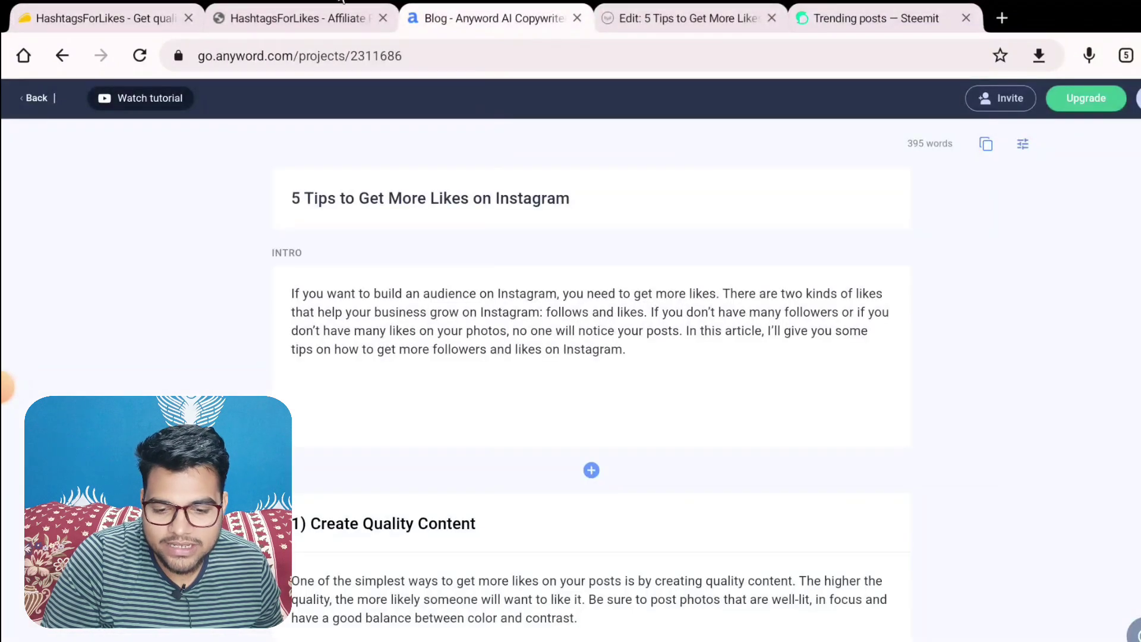
{"action": "left_click", "coordinate": [297, 21]}
{"action": "left_click", "coordinate": [238, 56]}
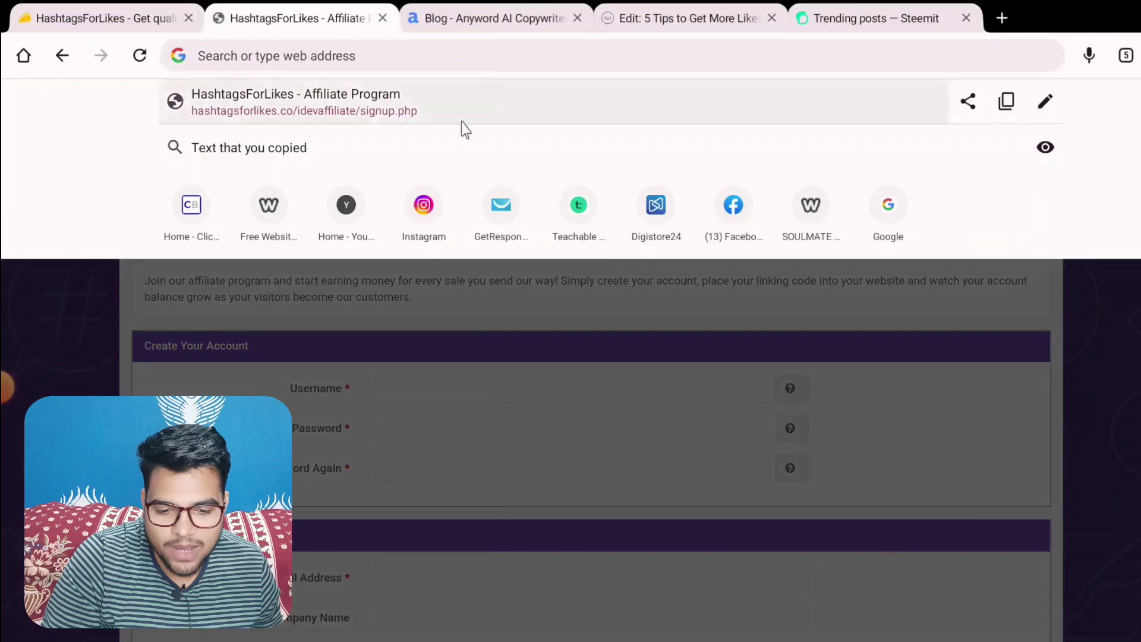
{"action": "left_click", "coordinate": [1005, 101]}
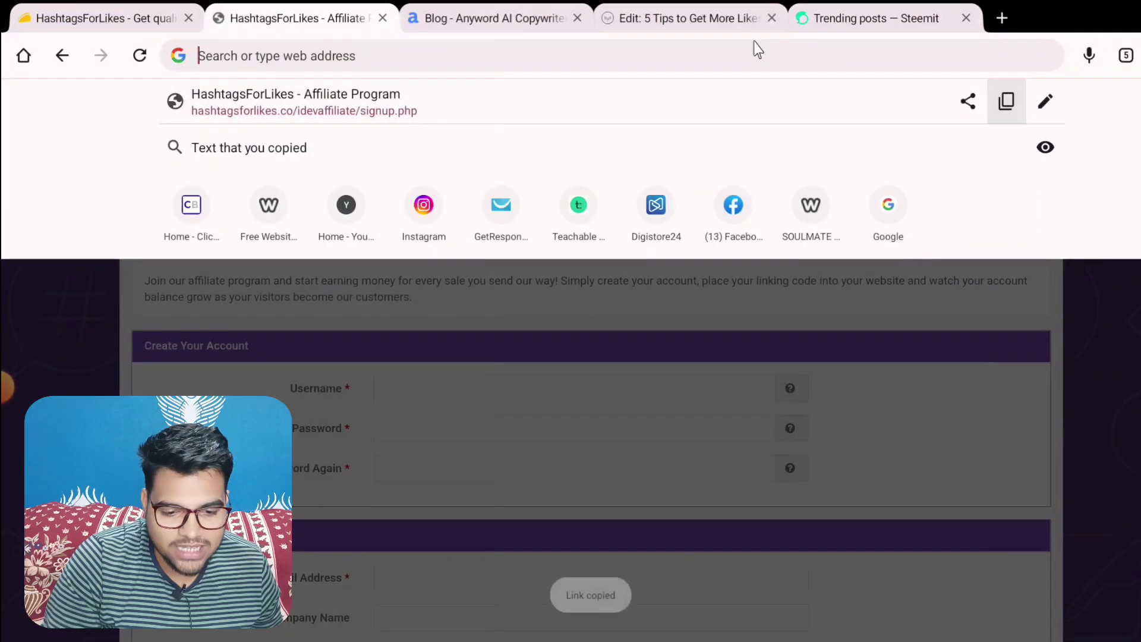
{"action": "left_click", "coordinate": [703, 27]}
Step: Add a new line starting with "CLICK HERE TO" below the last paragraph of the "5) Purchase likes" section
{"action": "scroll", "coordinate": [374, 400], "scroll_direction": "down", "scroll_amount": 5}
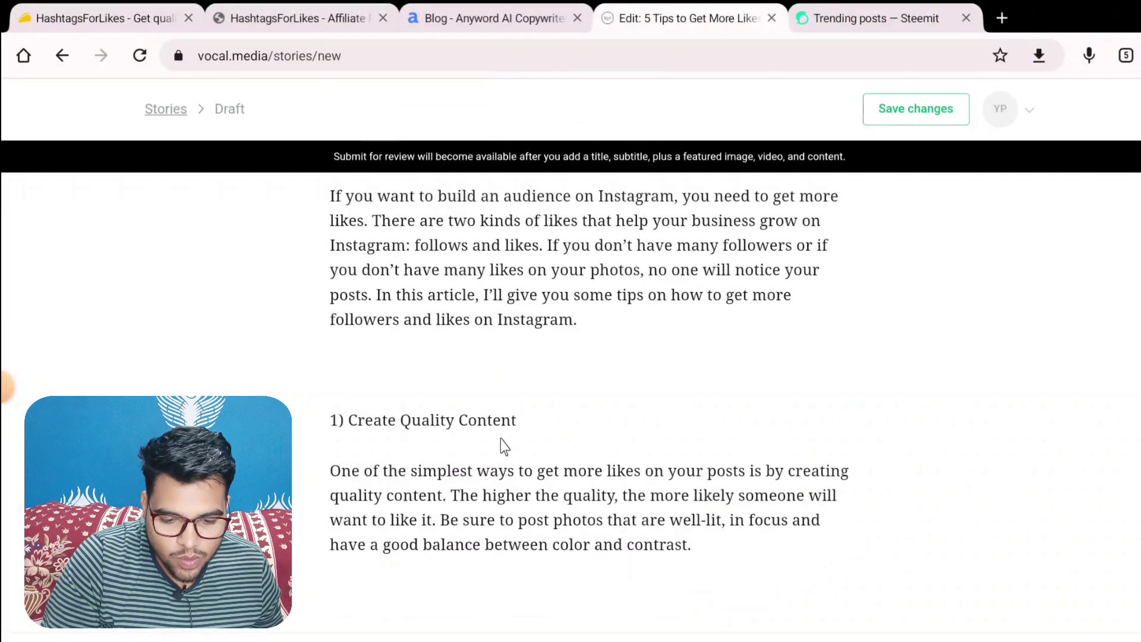
{"action": "scroll", "coordinate": [444, 387], "scroll_direction": "down", "scroll_amount": 15}
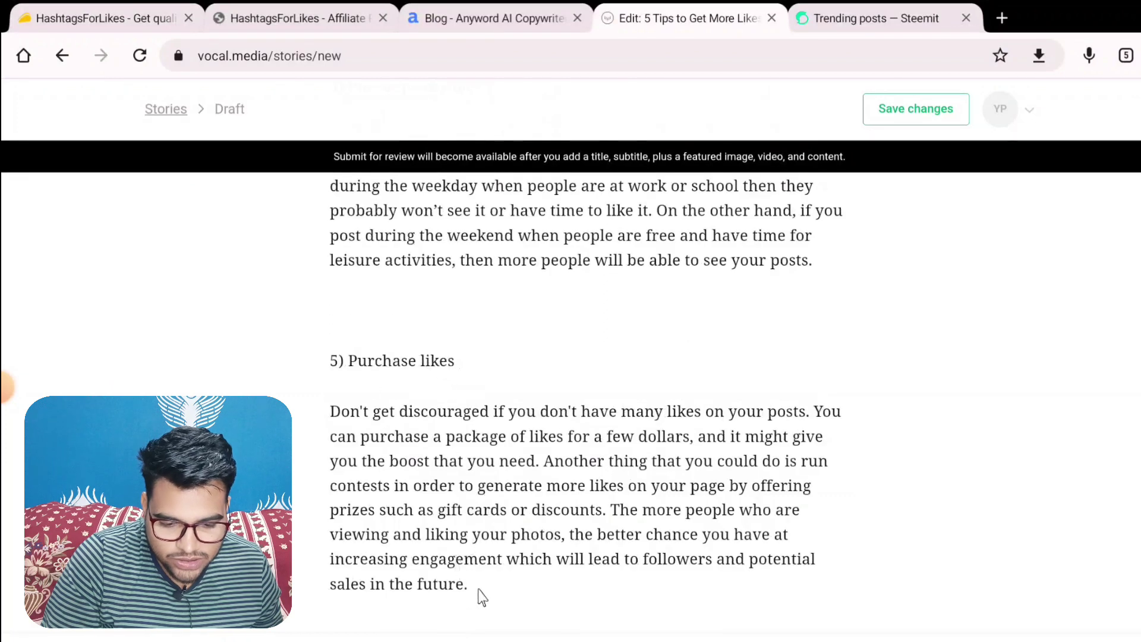
{"action": "scroll", "coordinate": [485, 596], "scroll_direction": "down", "scroll_amount": 1}
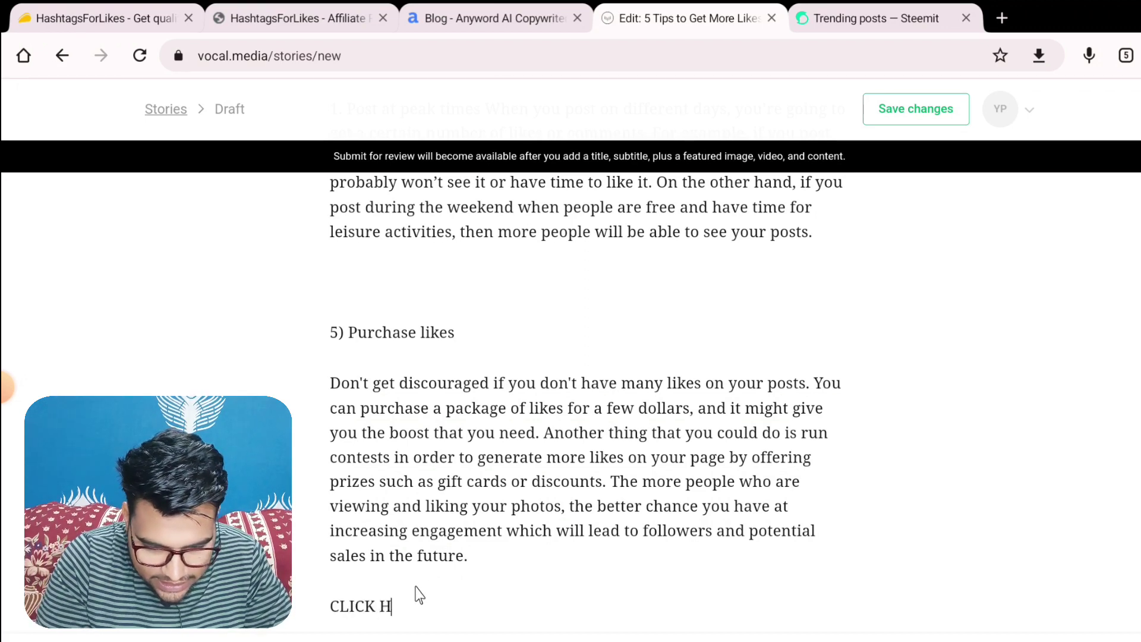
{"action": "type", "text": "ERE TO"}
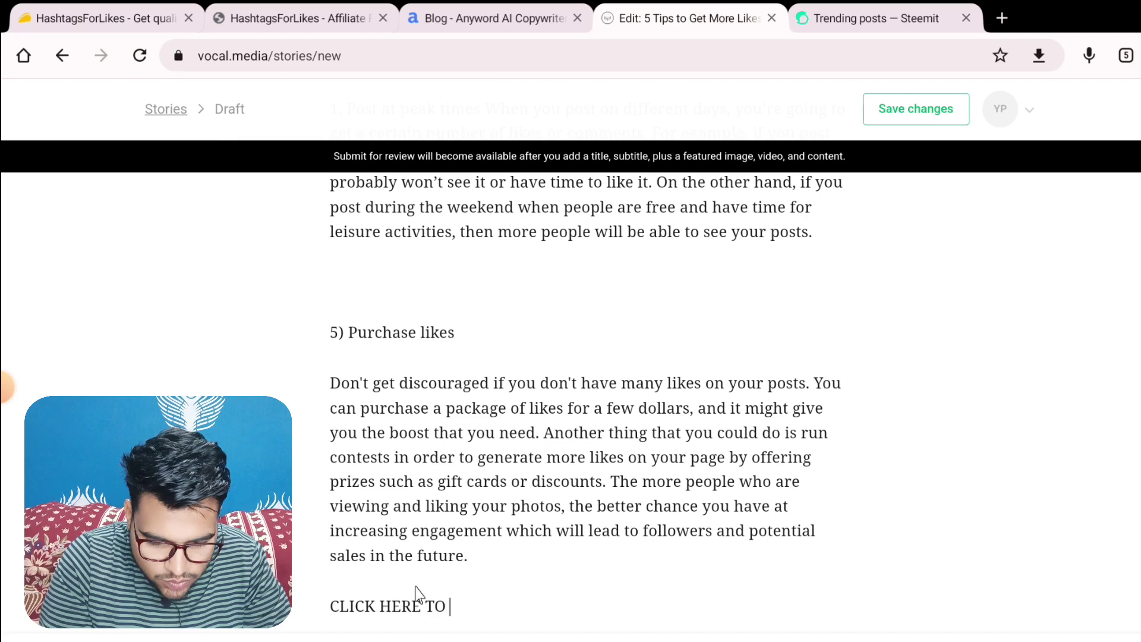